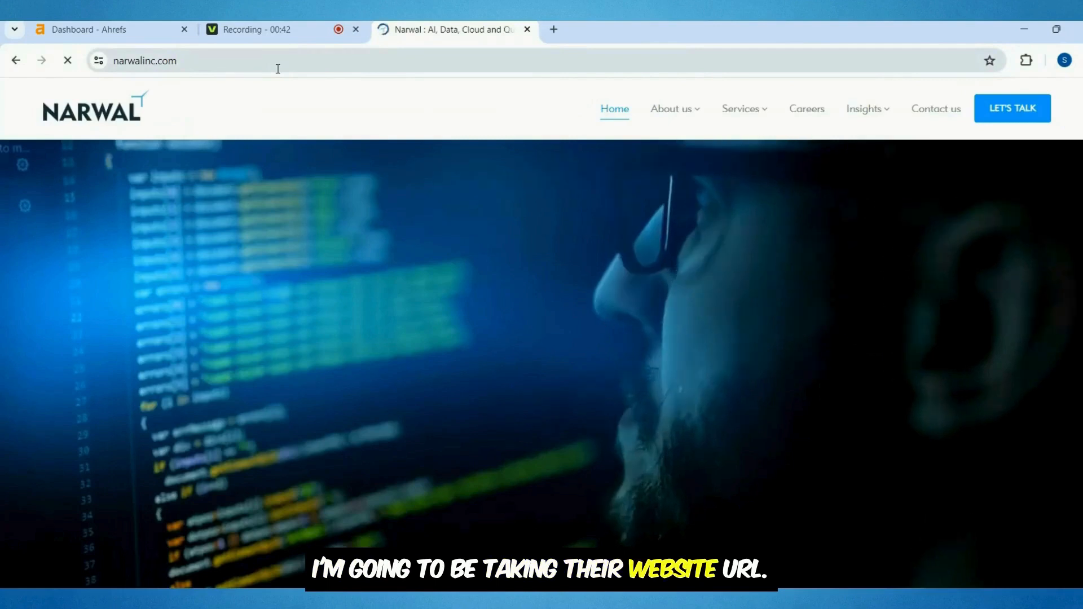
Step: Copy the narwalinc.com URL, look it up in Ahrefs Site Explorer and open its Content Gap report
left_click(278, 66)
left_click(122, 30)
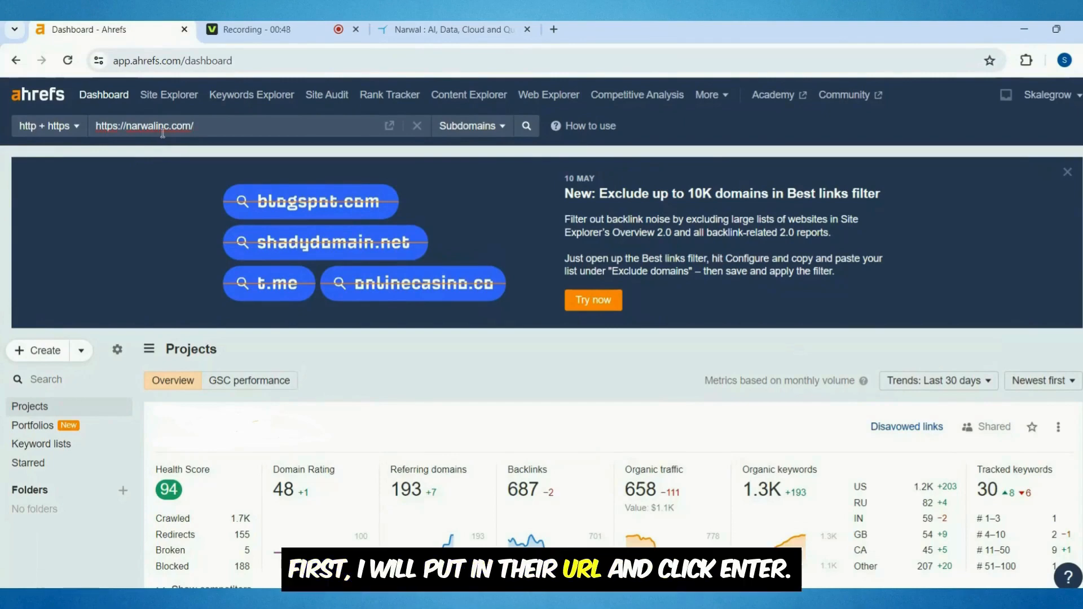
key("Return")
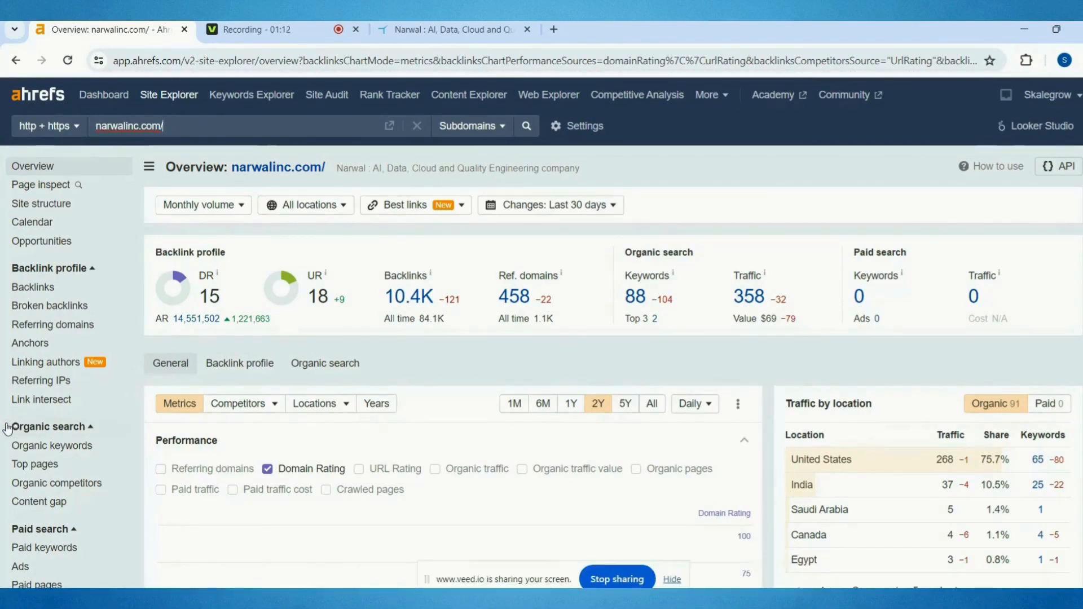
scroll(3, 440, "down", 1)
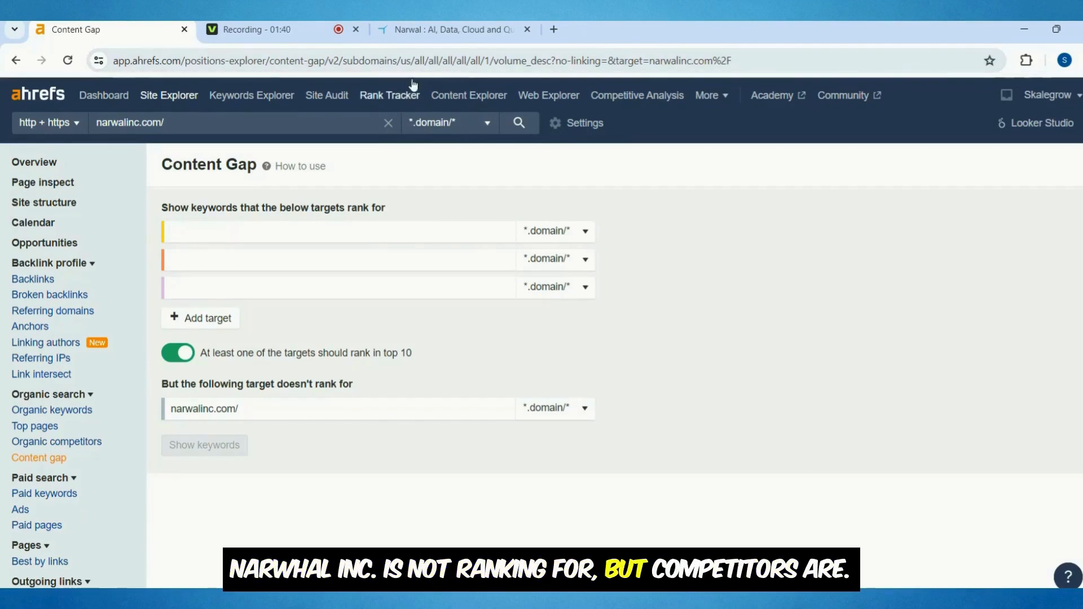
Step: Search the web for "tiger analytics", open the company's home page and copy its URL
left_click(461, 25)
left_click(403, 57)
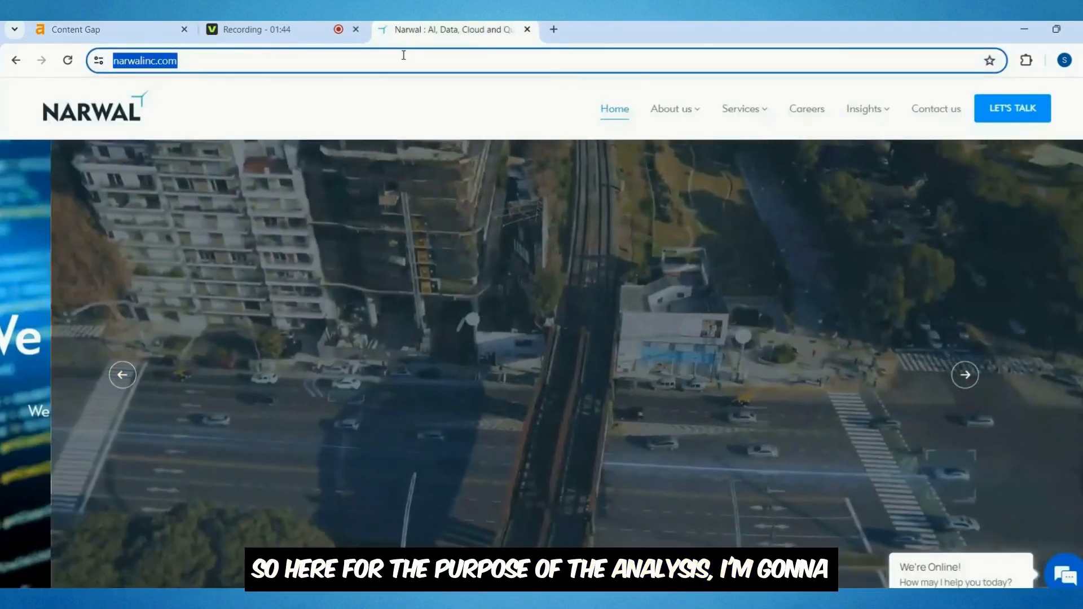
type("tiger analytics")
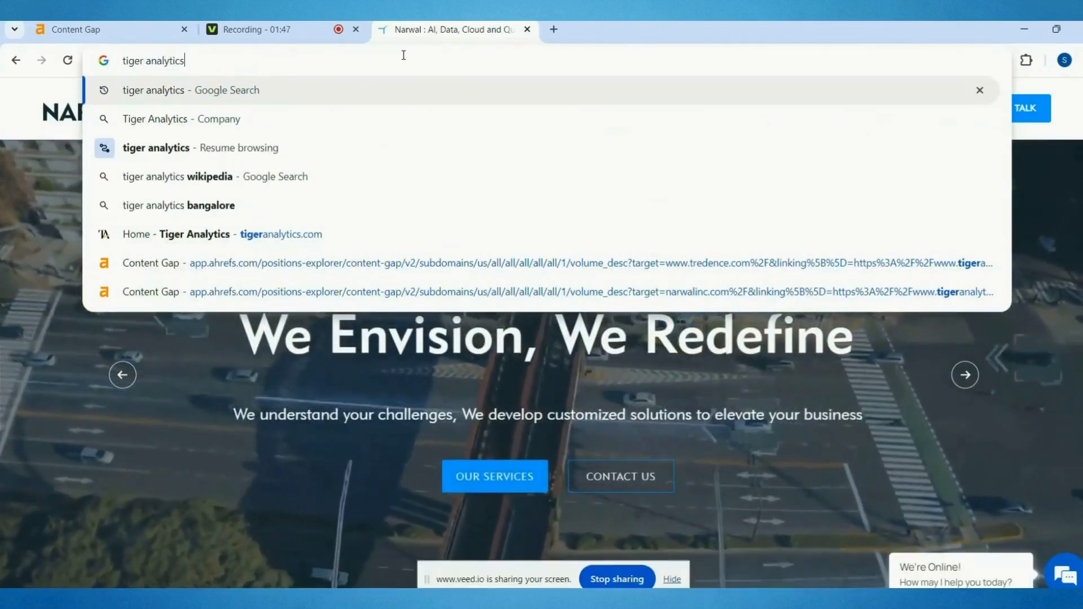
key("Return")
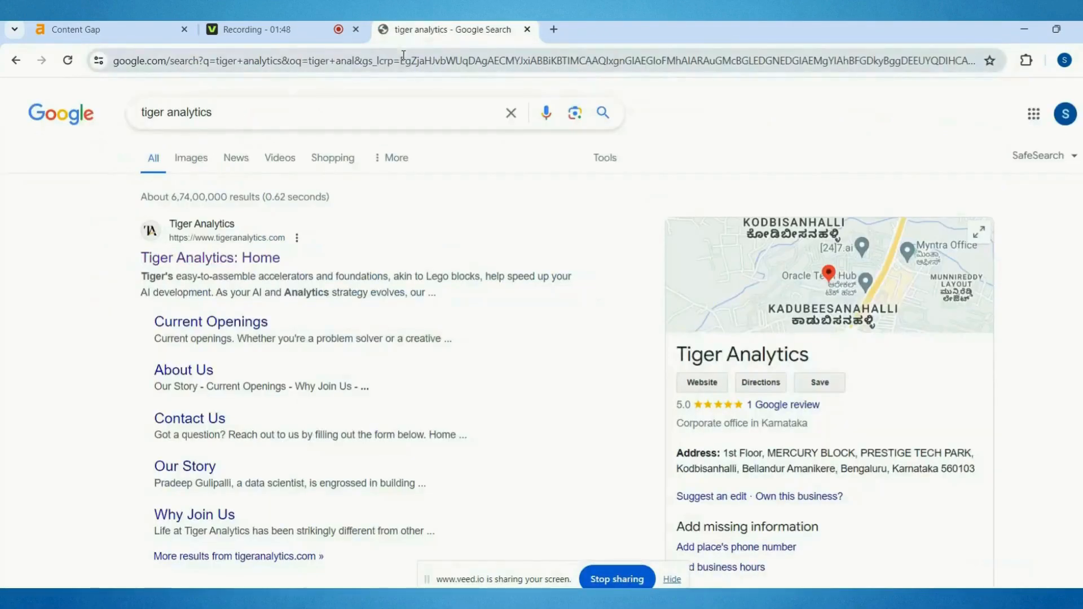
left_click(246, 258)
left_click(273, 61)
key("ctrl+c")
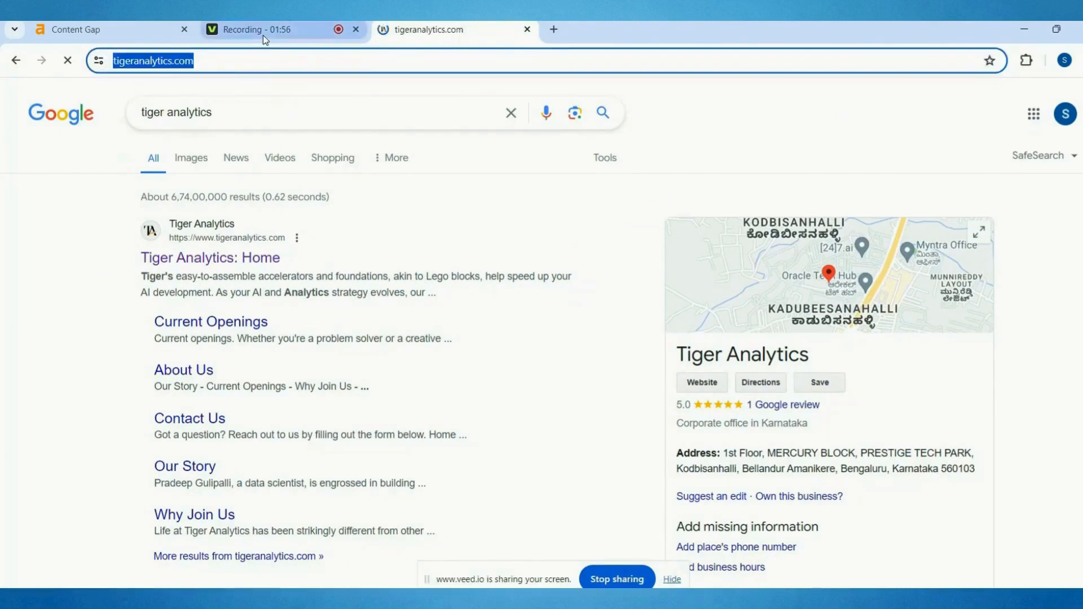
left_click(263, 35)
left_click(123, 24)
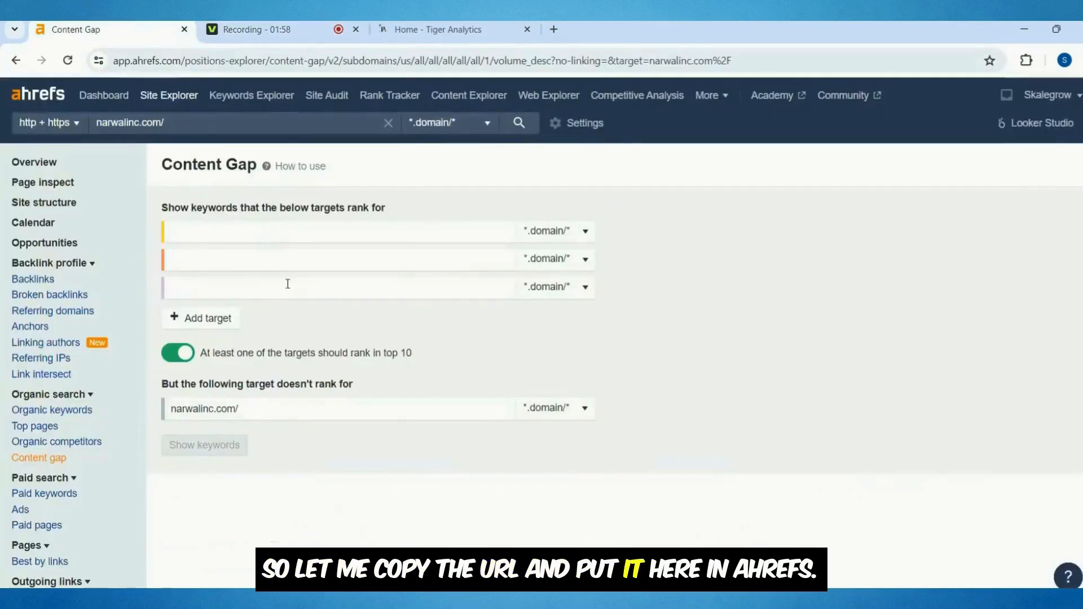
left_click(264, 232)
key("ctrl+v")
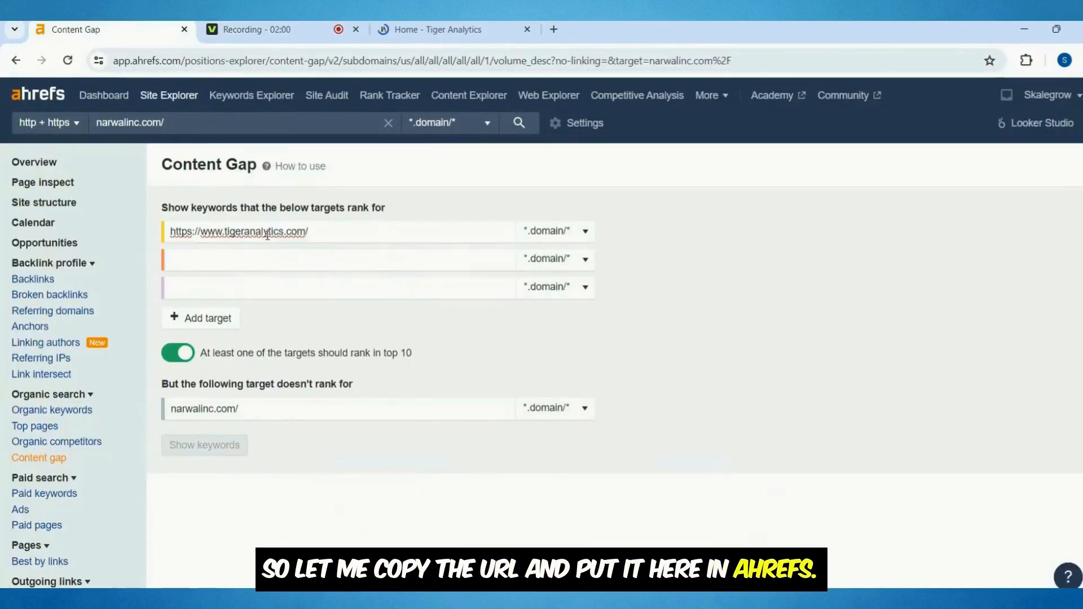
Step: Find the Tredence website, open its home page and copy the URL
left_click(437, 35)
left_click(432, 62)
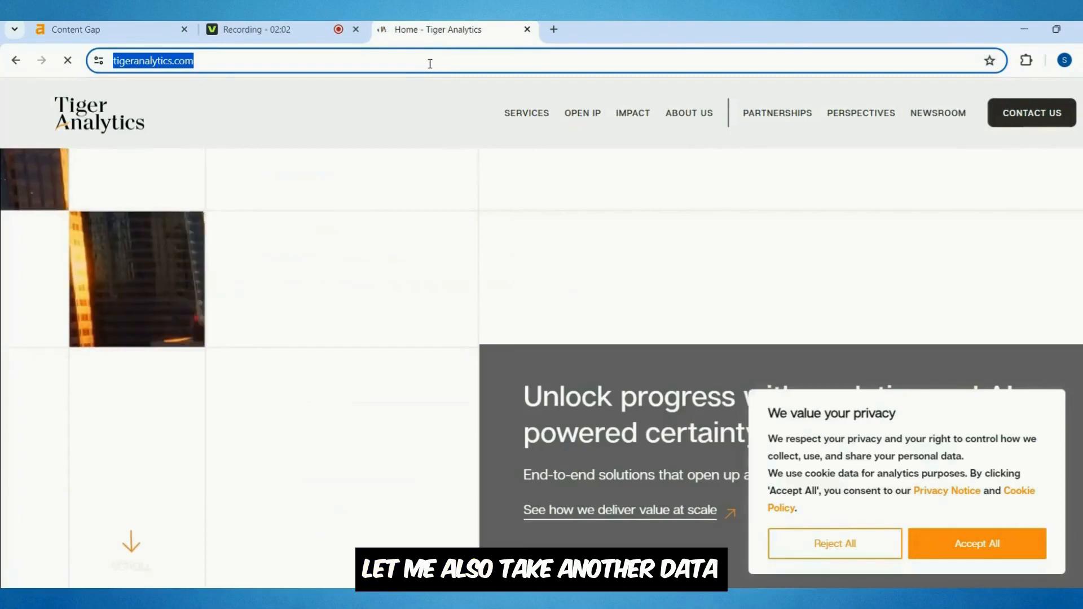
type("tredenc")
key("Return")
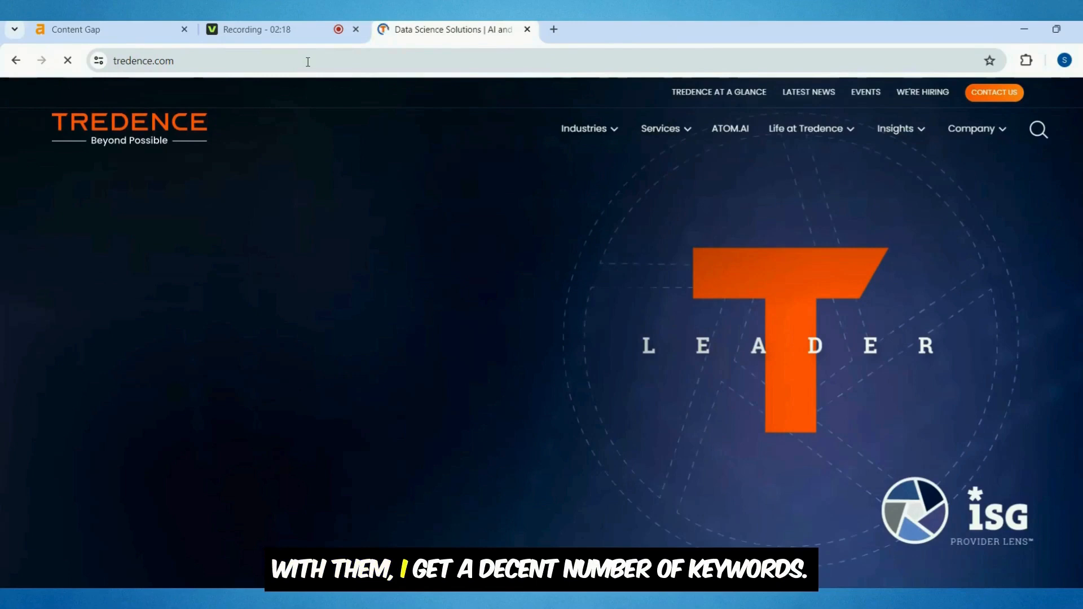
left_click(308, 61)
key("ctrl+c")
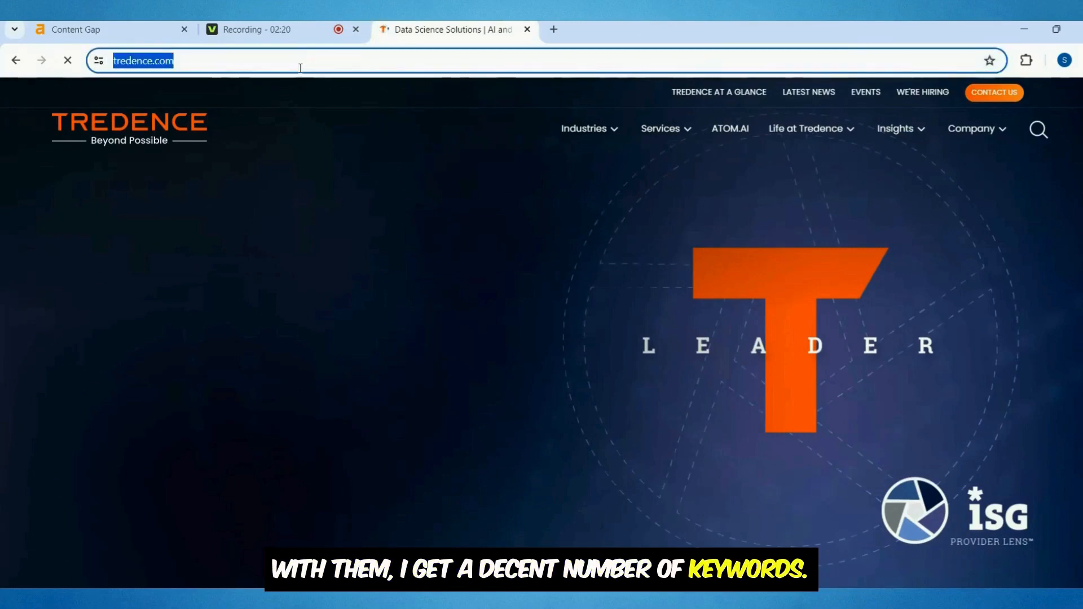
left_click(262, 30)
left_click(194, 29)
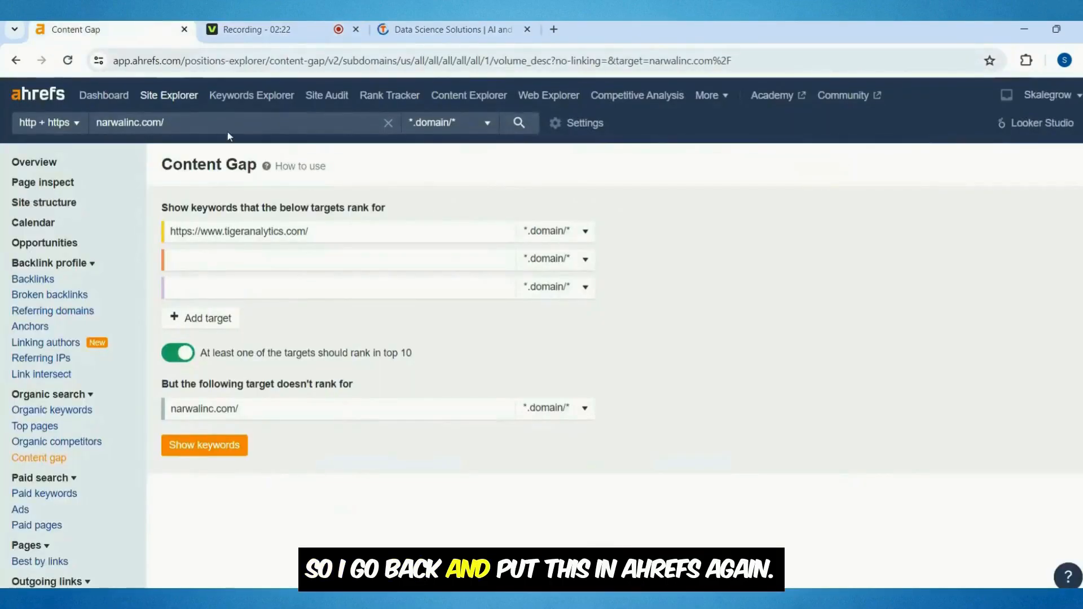
left_click(226, 260)
key("ctrl+v")
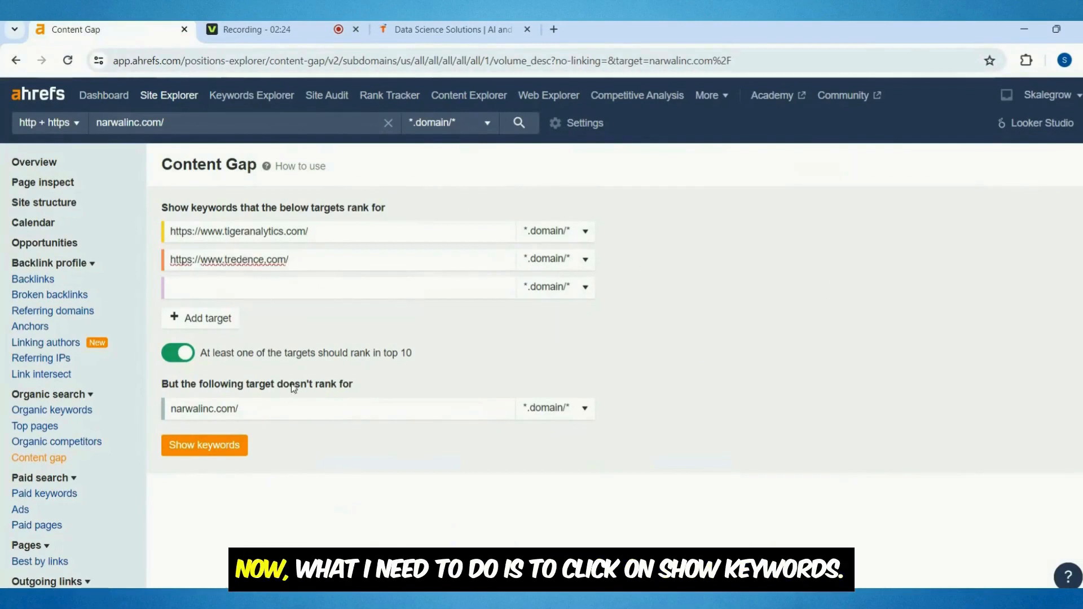
Step: Show the keywords that the two competitor sites rank for but narwalinc.com doesn't
left_click(225, 457)
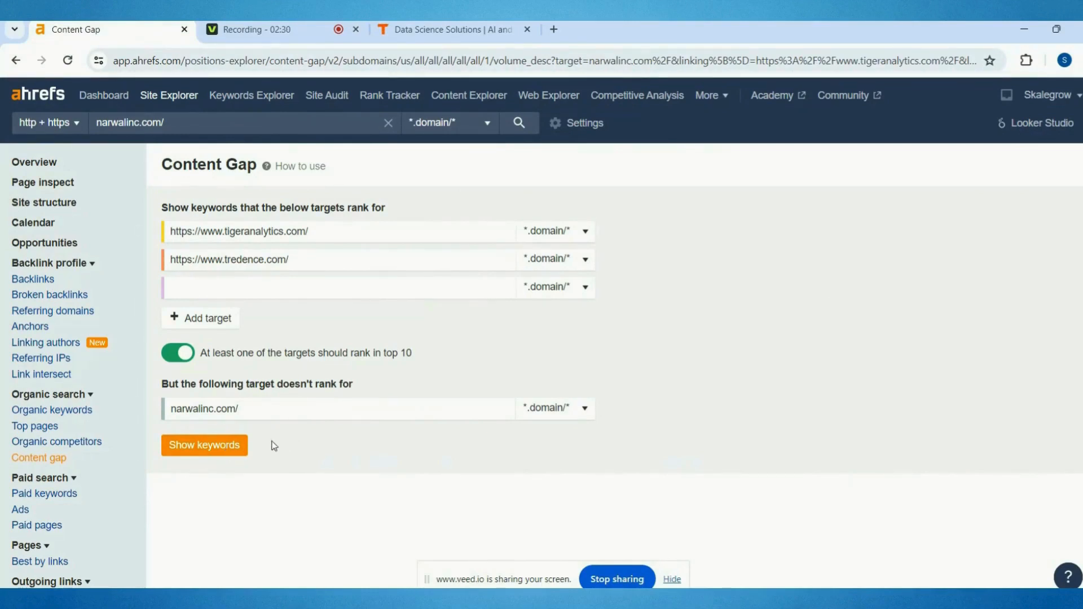
left_click(235, 449)
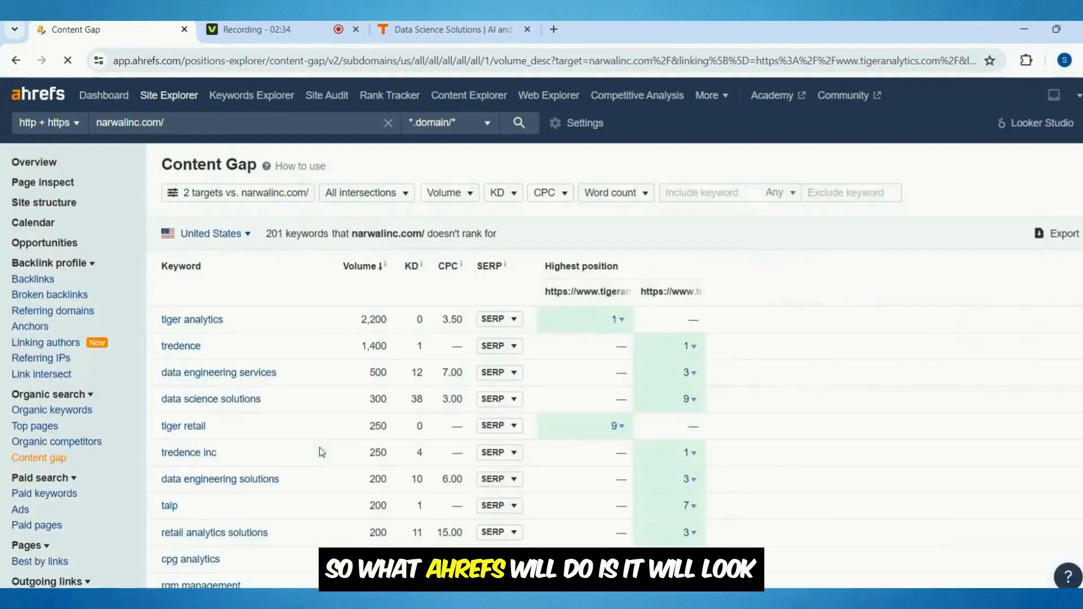
scroll(529, 341, "down", 1)
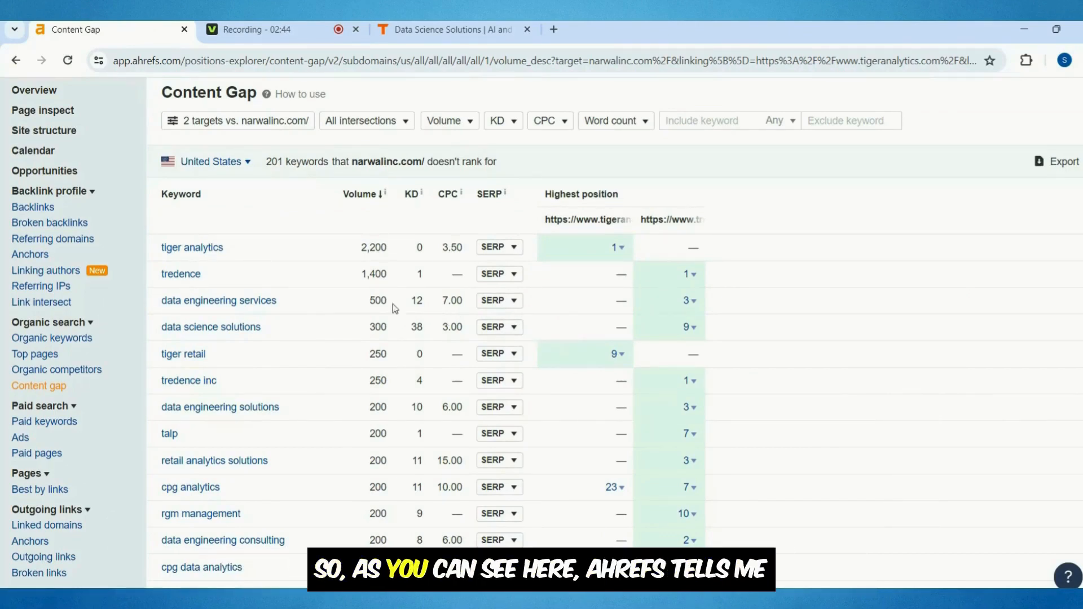
scroll(347, 293, "up", 1)
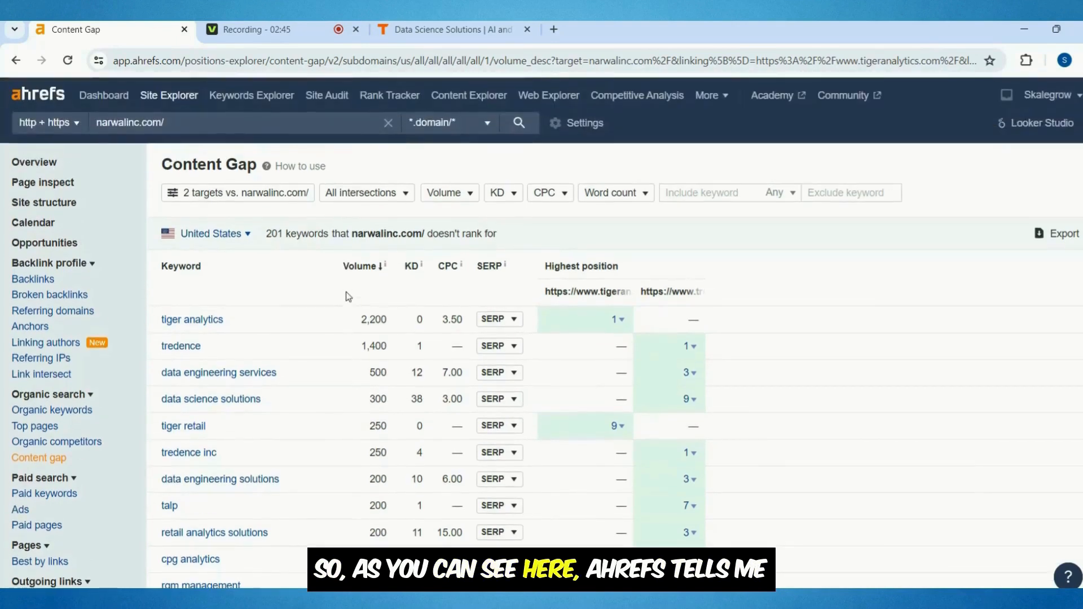
Step: Check the available countries for the keyword gap results and look through the whole keyword list
left_click(248, 242)
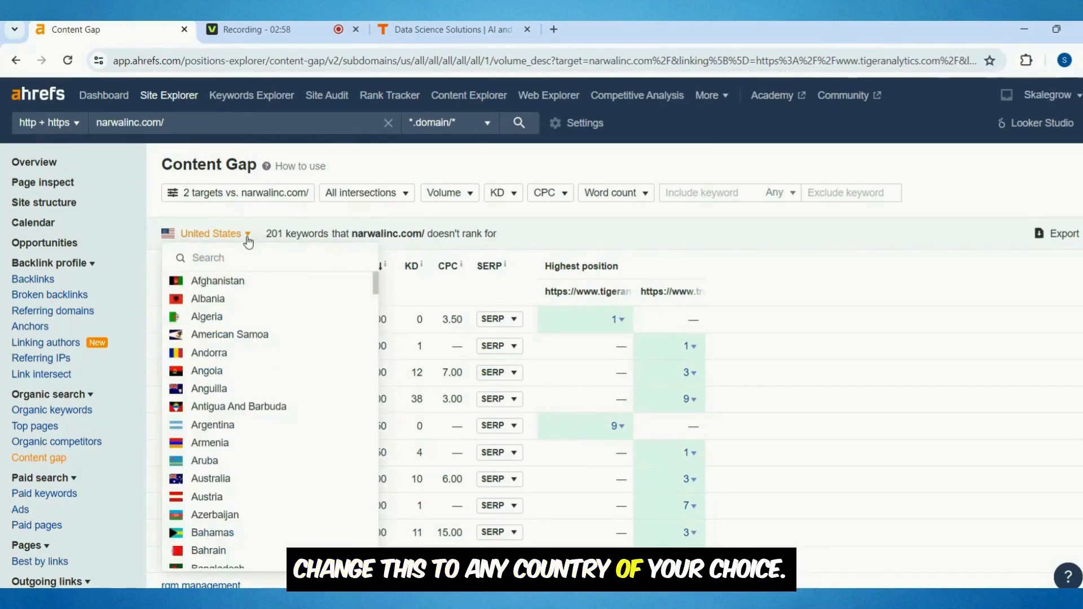
left_click(749, 240)
scroll(655, 298, "down", 10)
scroll(655, 296, "up", 10)
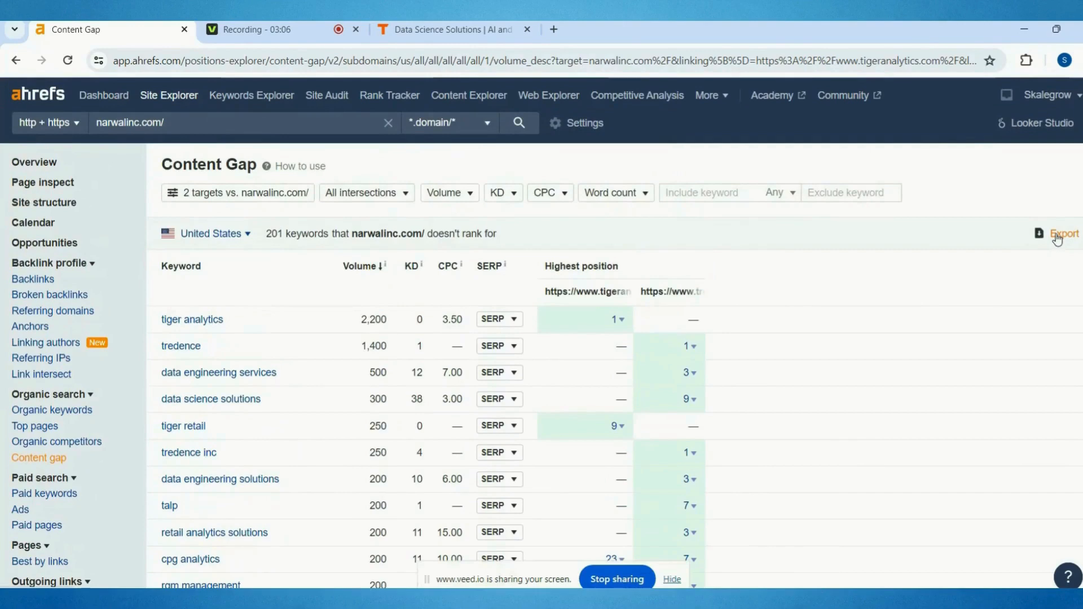
Step: Export the content gap keywords to CSV for Microsoft Excel and open the exported file from the Downloads folder
left_click(1058, 237)
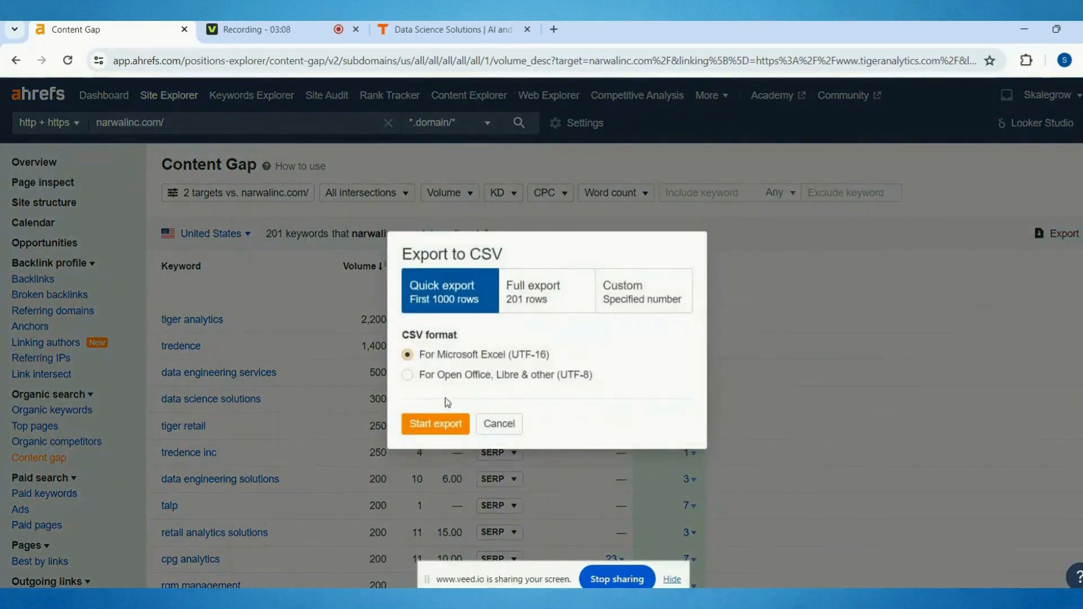
left_click(849, 371)
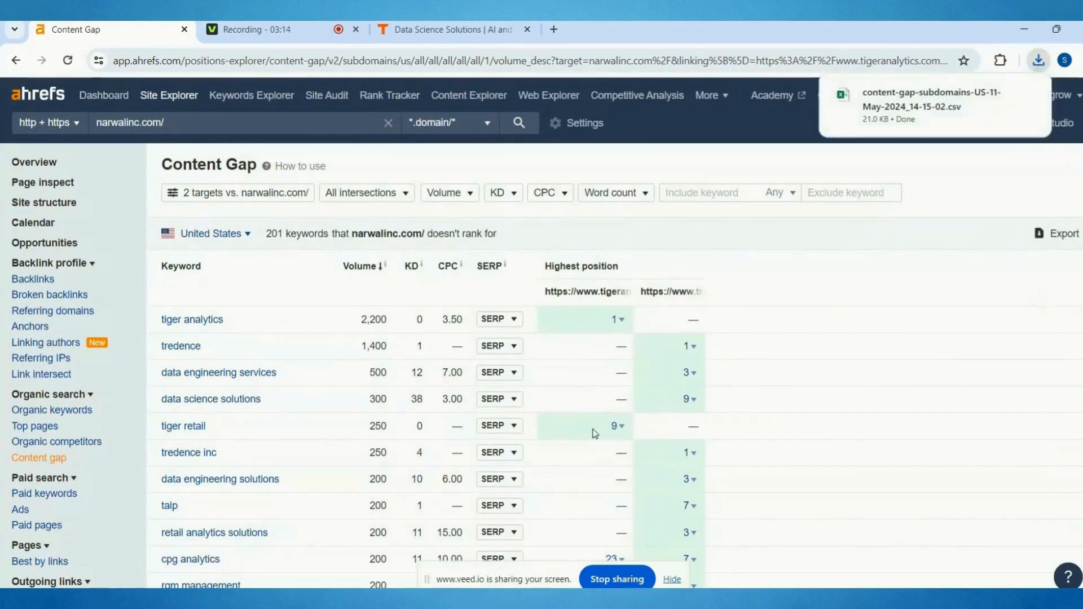
key("alt+Tab")
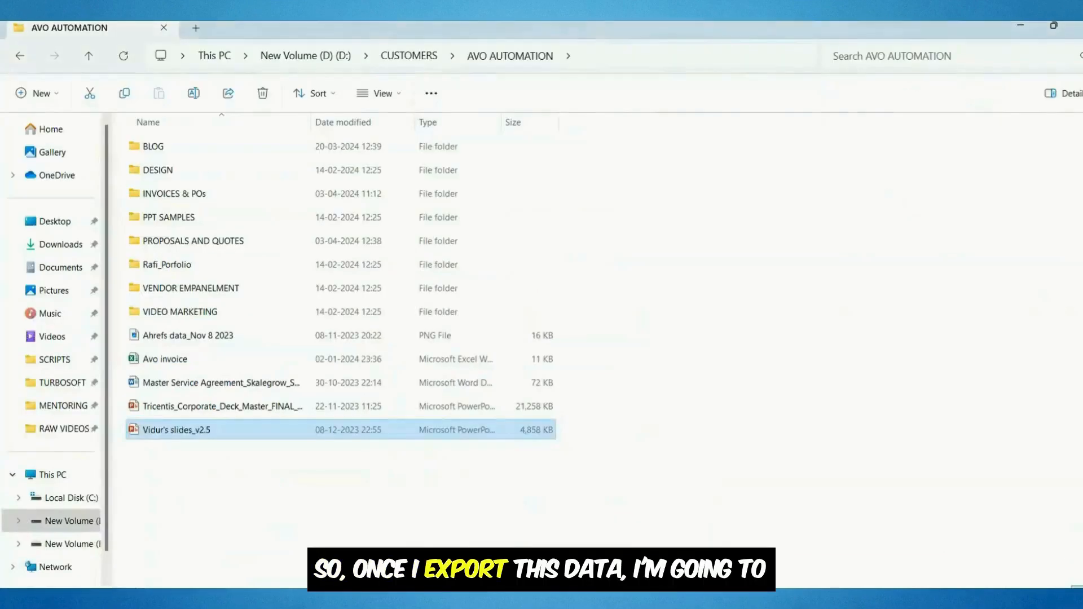
left_click(35, 248)
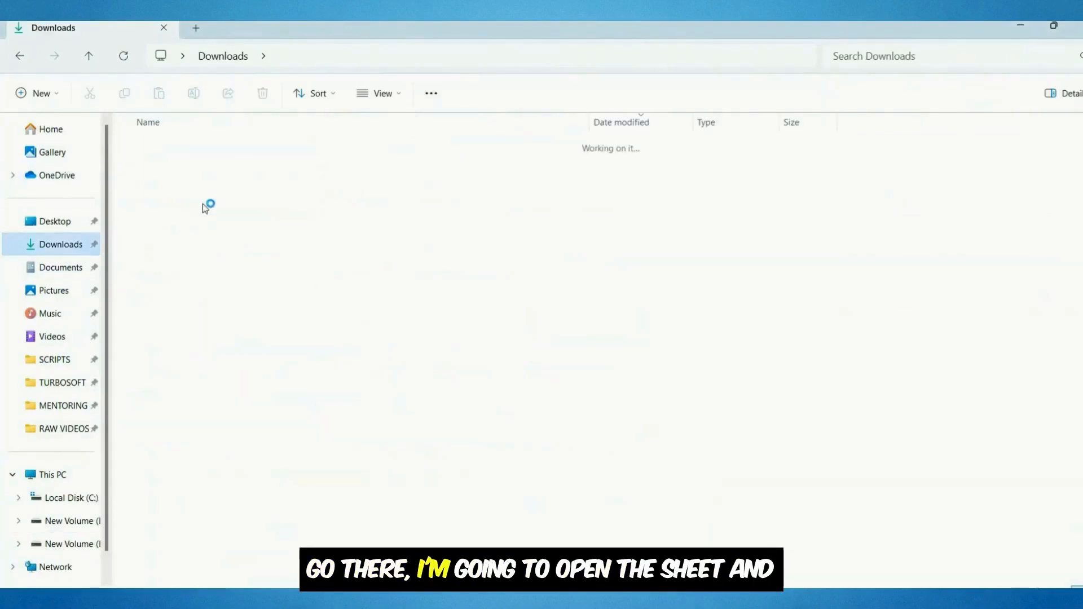
double_click(218, 166)
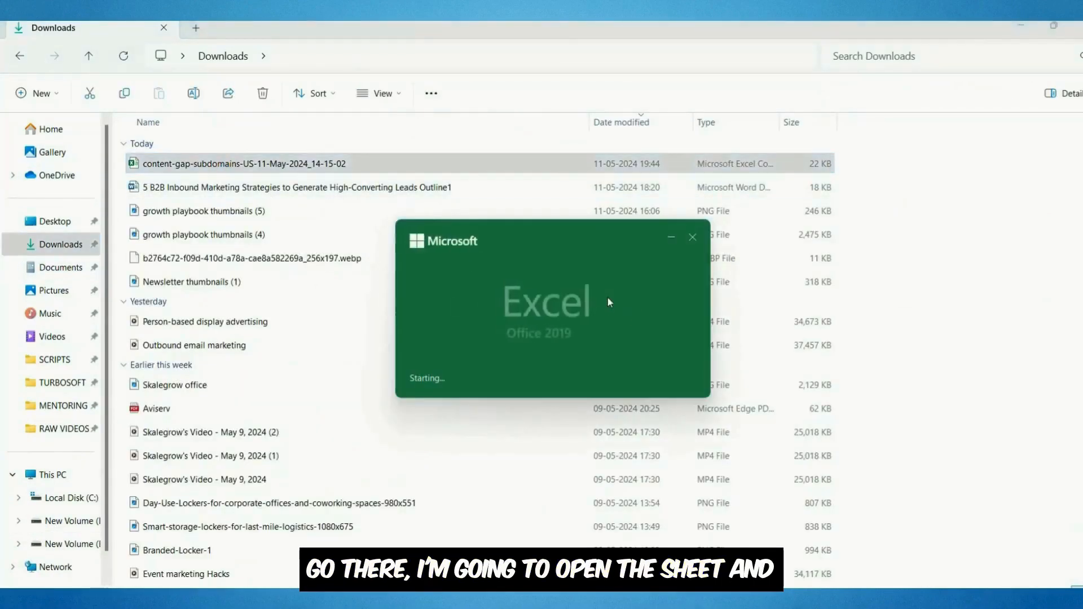
scroll(89, 326, "up", 5)
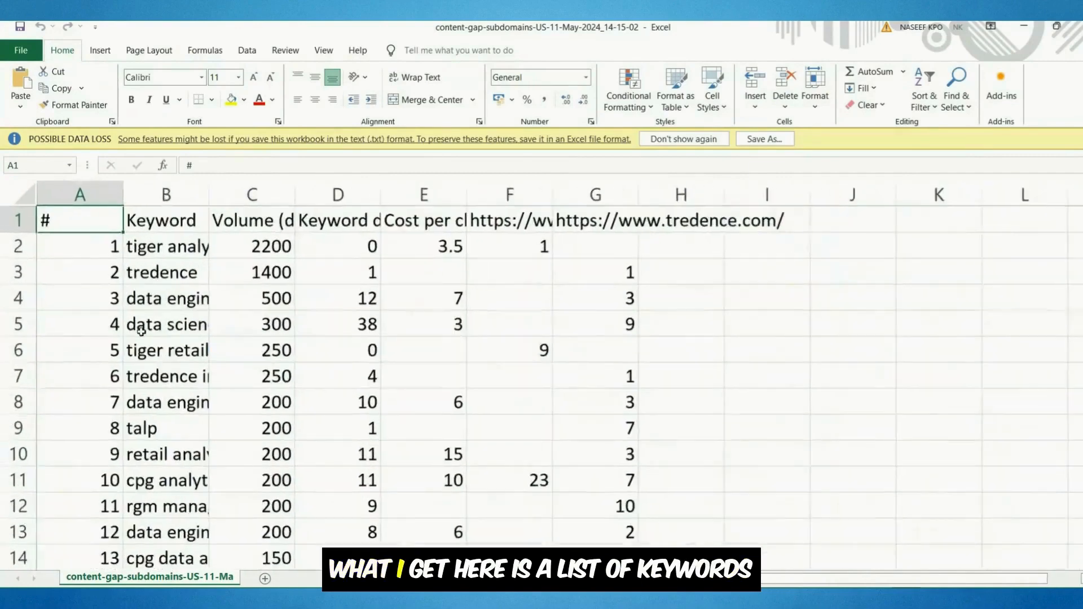
Step: Widen the Keyword, Volume (desc) and Keyword difficulty columns to fit their contents
left_click(285, 322)
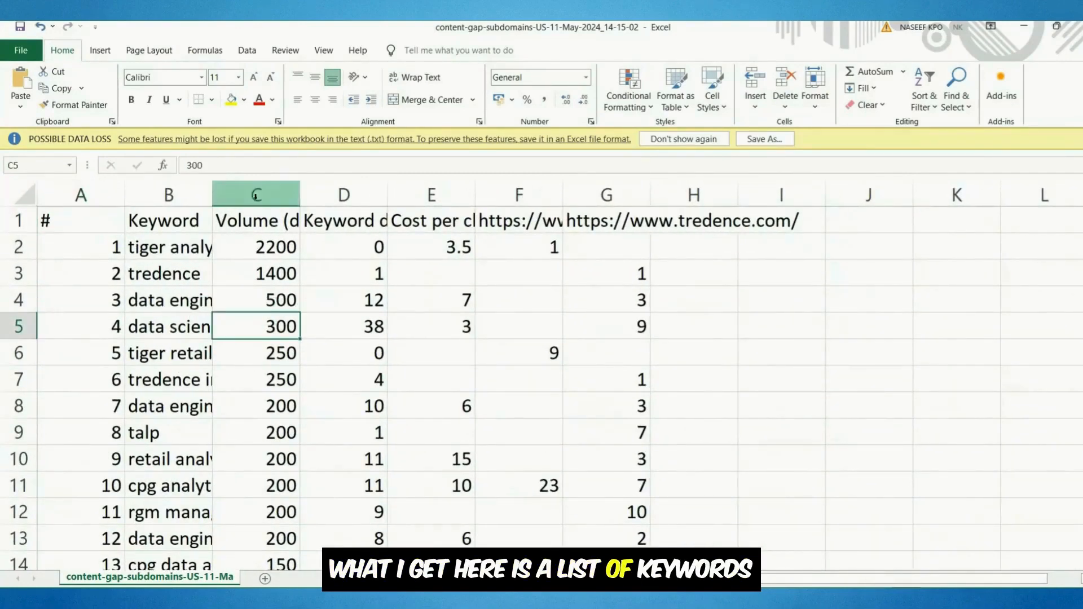
double_click(212, 195)
double_click(440, 195)
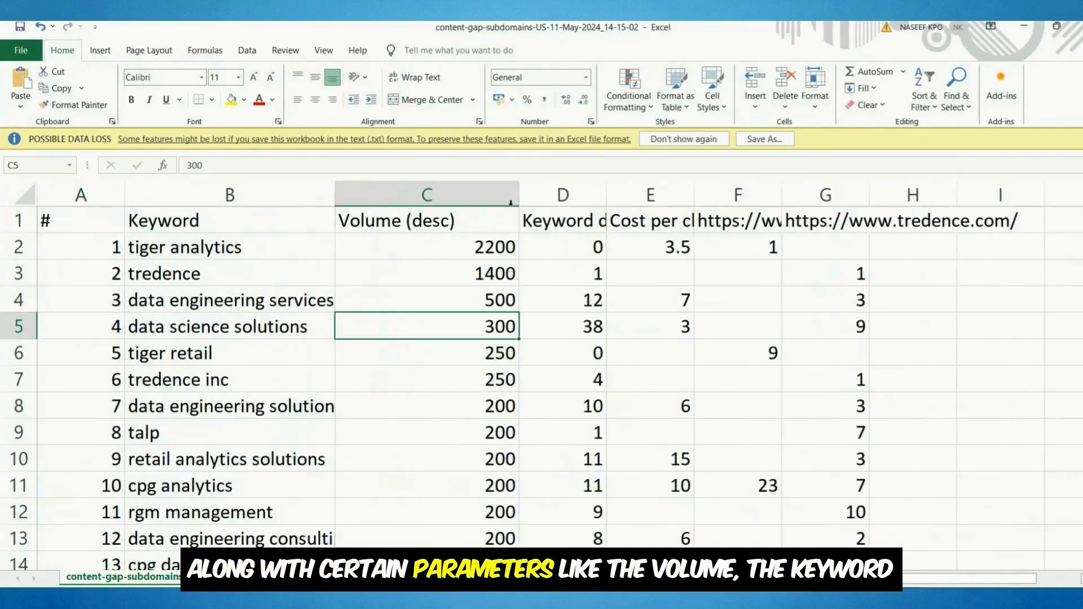
left_click(469, 245)
double_click(559, 220)
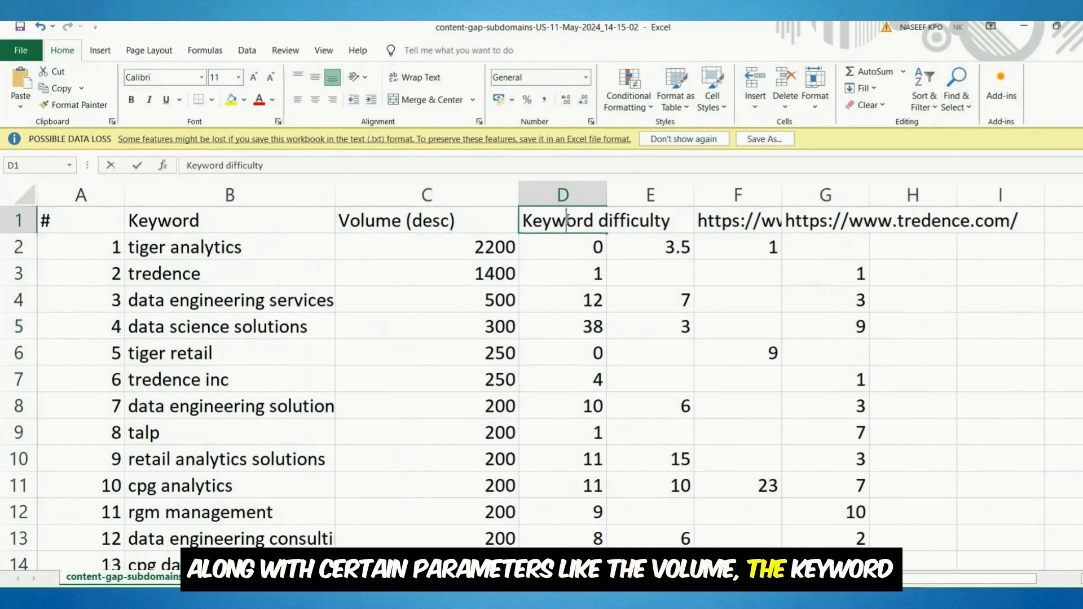
left_click(651, 195)
left_click_drag(651, 194, 738, 195)
left_click(651, 247)
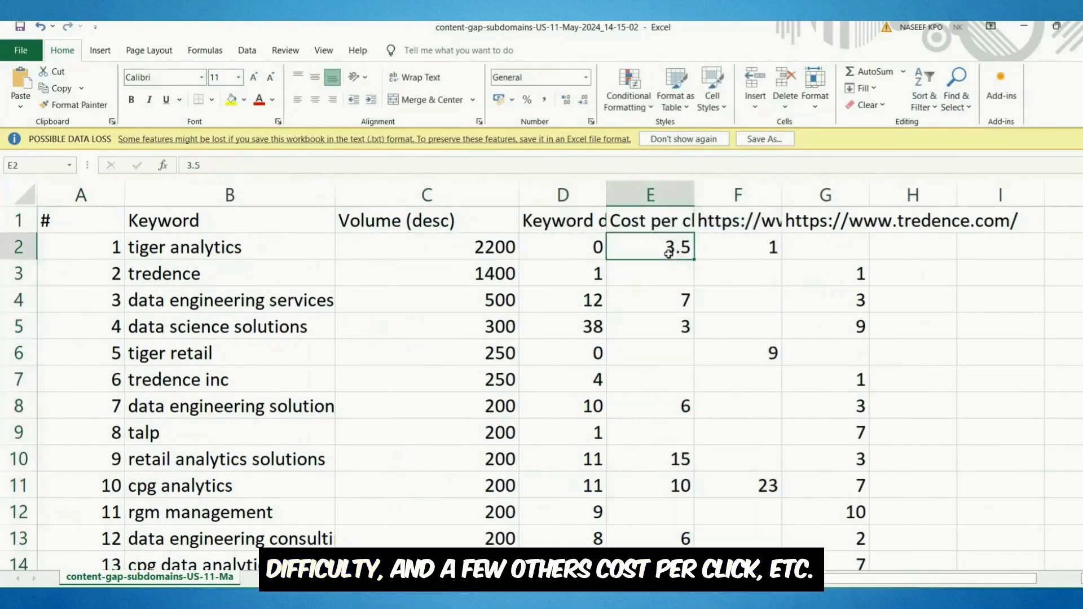
double_click(608, 193)
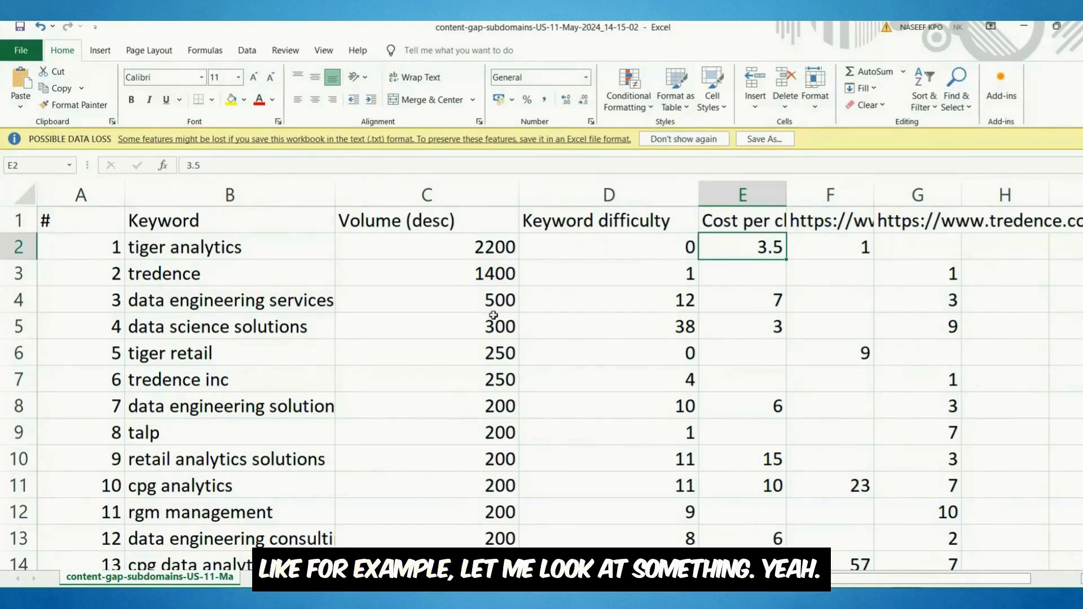
Step: Examine the volume and difficulty of the keyword "data engineering services", and the brand keyword "tiger analytics" in row 2
scroll(408, 317, "down", 1)
scroll(406, 314, "up", 1)
left_click(315, 306)
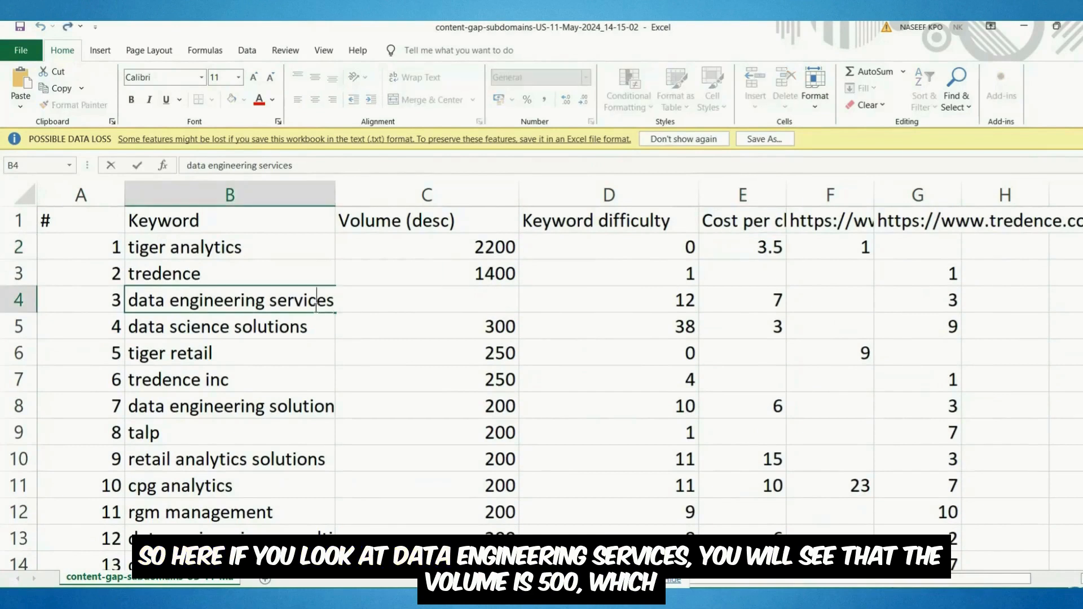
left_click(399, 321)
left_click(456, 304)
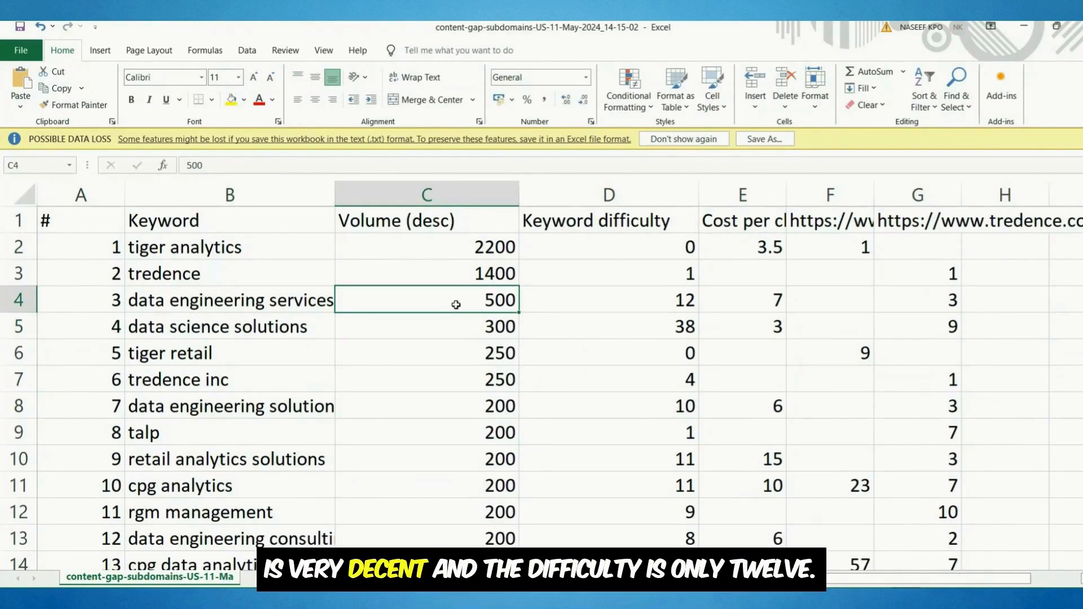
left_click(619, 296)
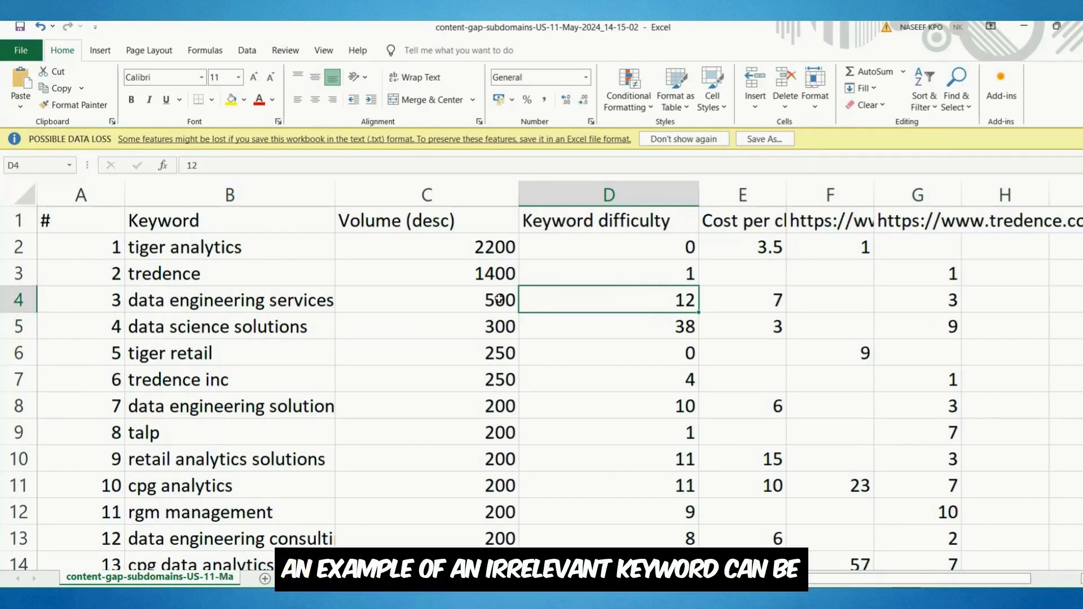
double_click(272, 248)
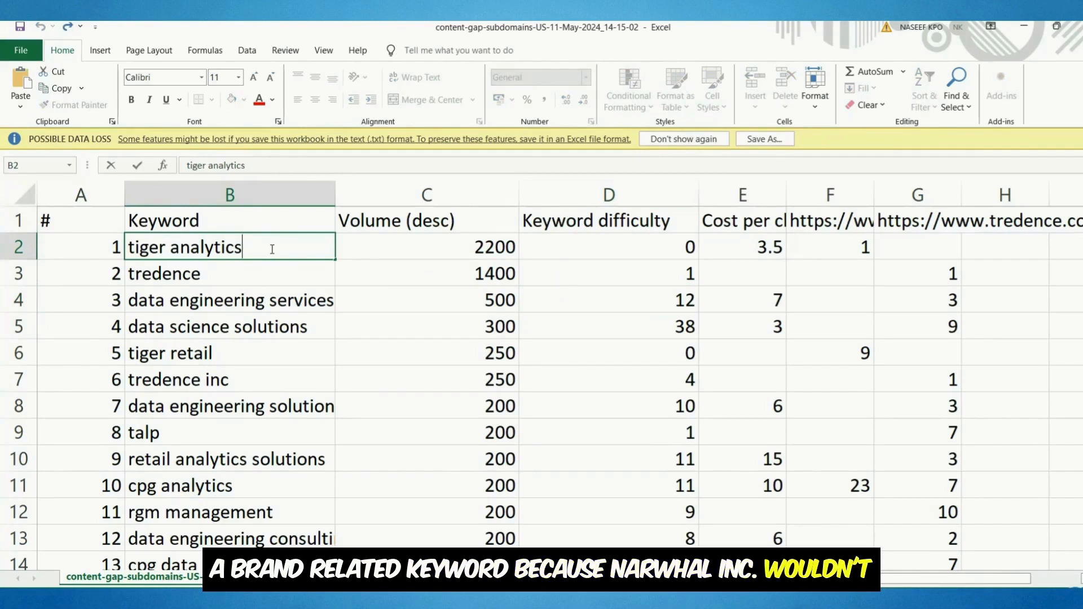
Step: Examine the brand keywords "tredence" and "tiger analytics", and the order of the Volume (desc) and Keyword difficulty columns
left_click(247, 275)
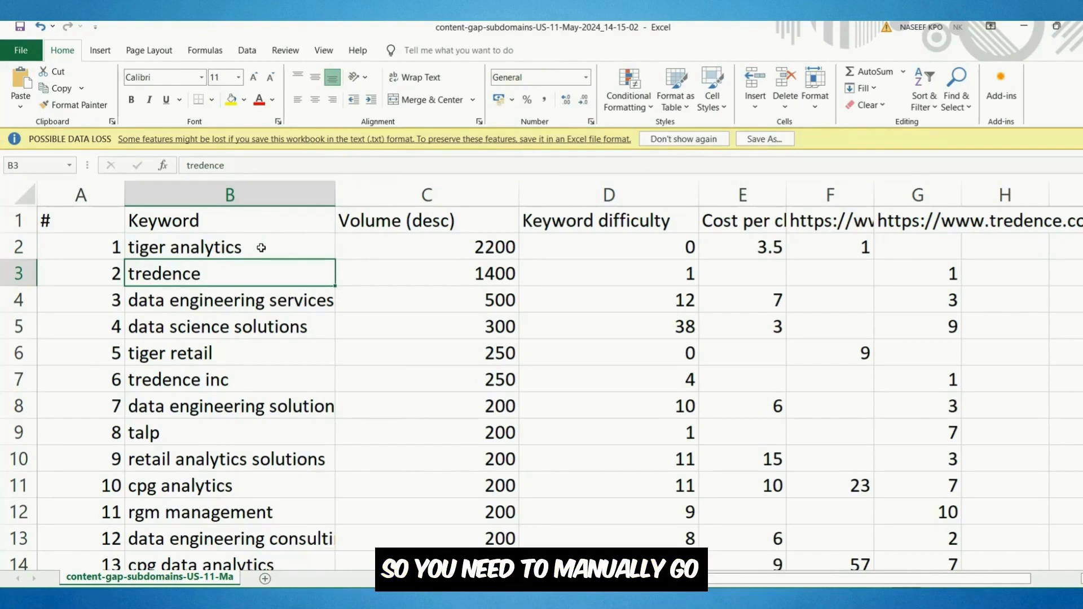
left_click(261, 248)
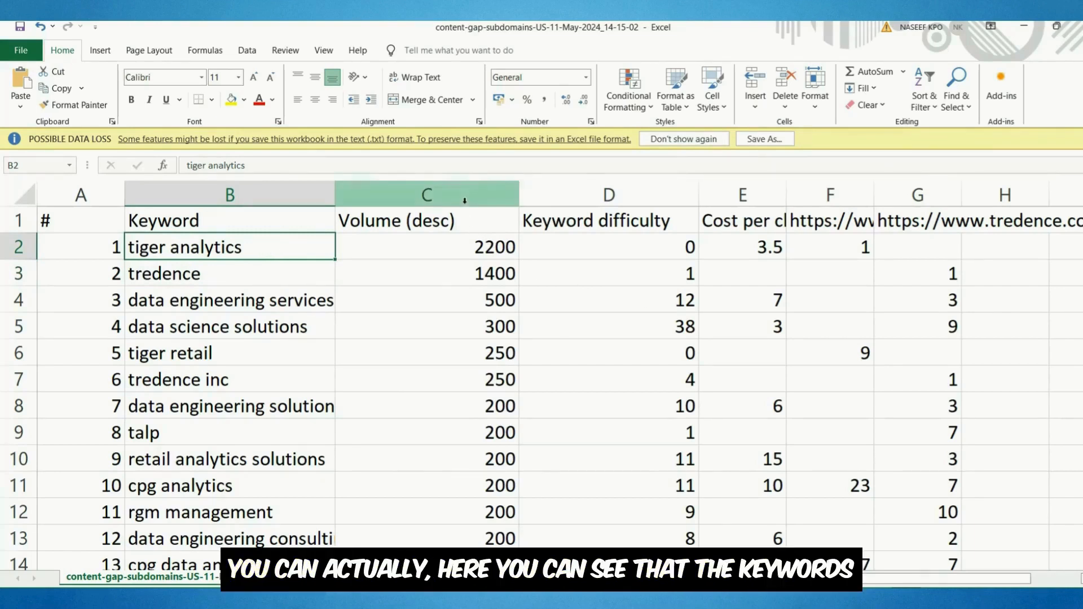
left_click(428, 194)
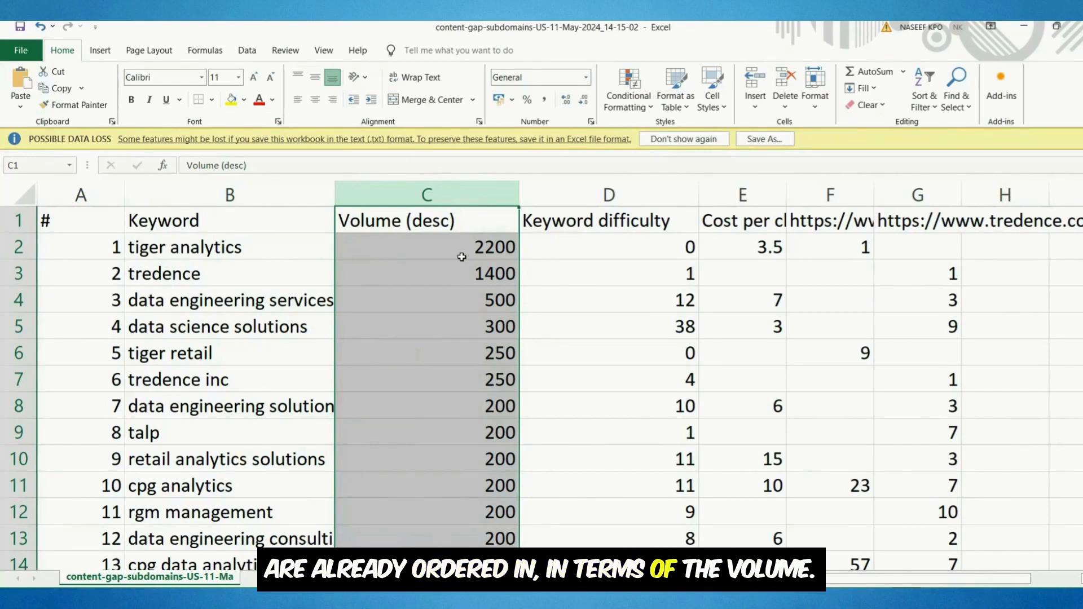
left_click(578, 248)
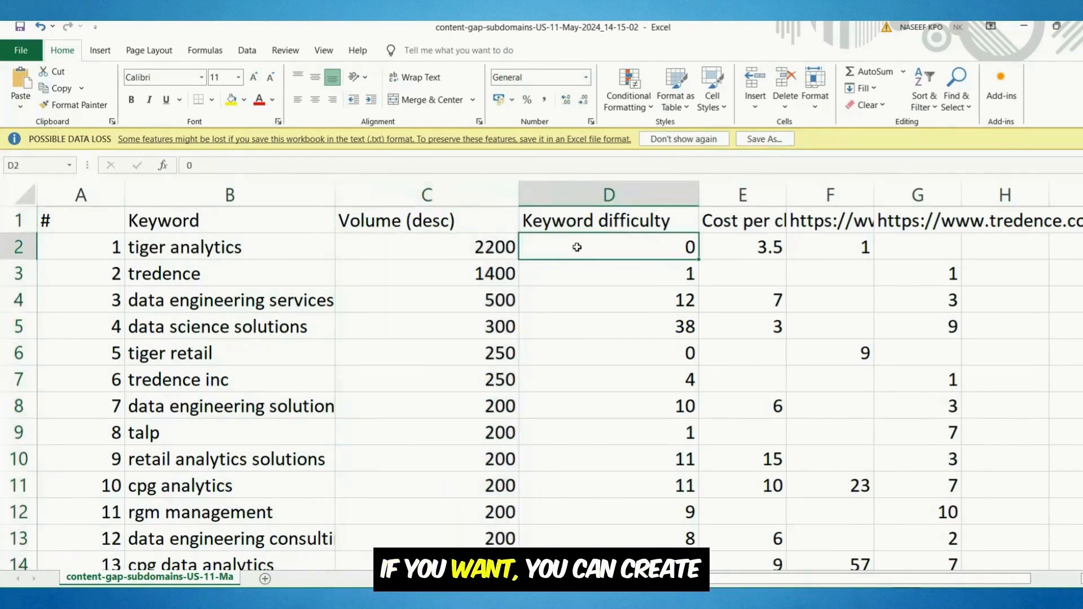
left_click(591, 194)
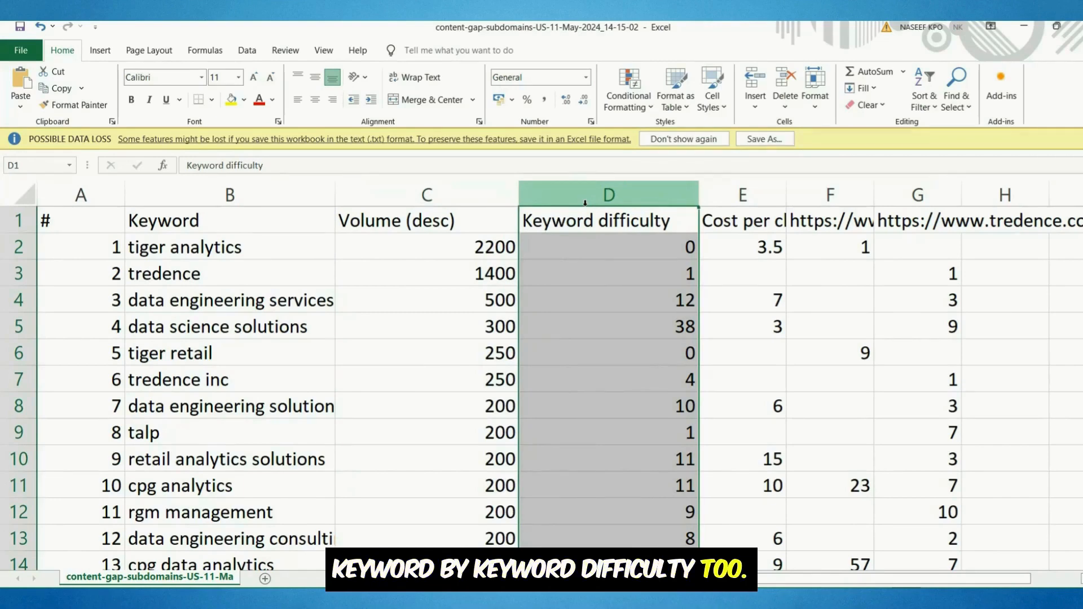
scroll(447, 301, "down", 1)
scroll(447, 303, "up", 1)
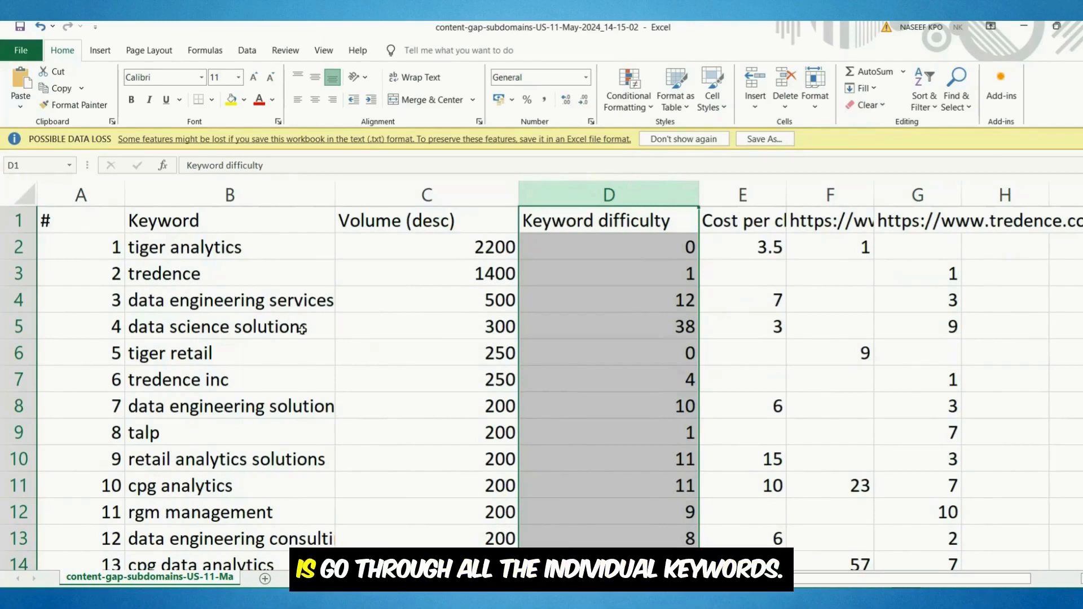
Step: Look through the keyword list down to its last row, and return to the brand keyword rows 2 and 3
scroll(259, 276, "down", 3)
scroll(258, 277, "down", 8)
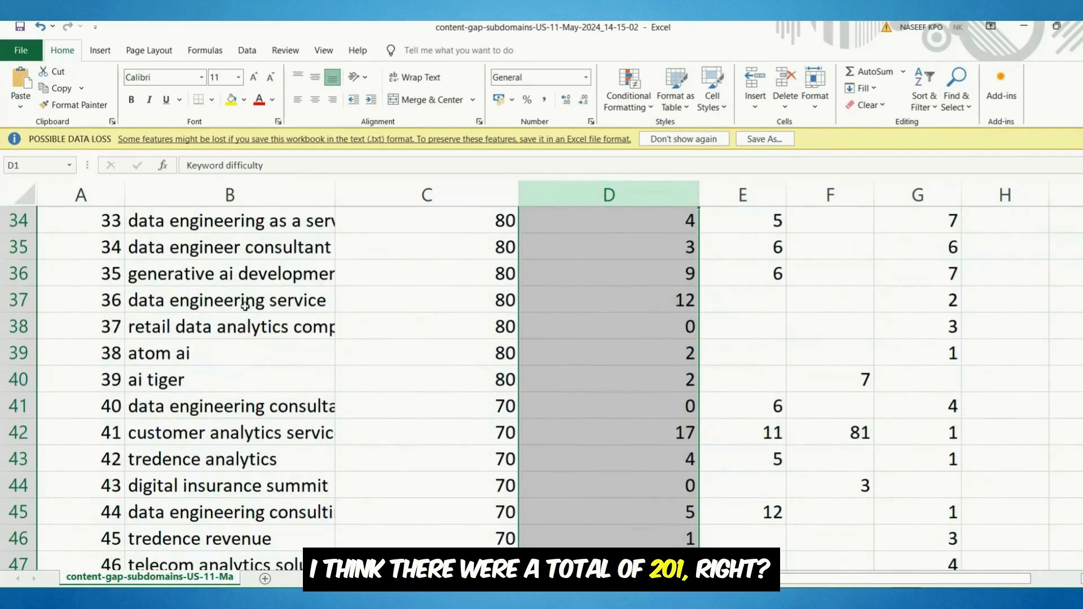
left_click(237, 322)
key("ctrl+Down")
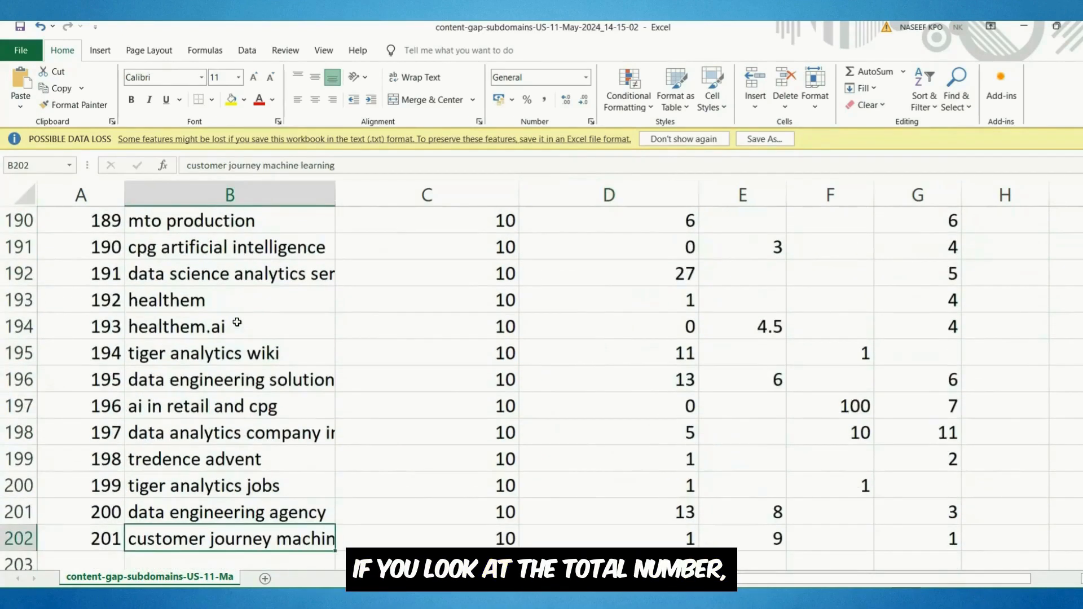
key("ctrl+Up")
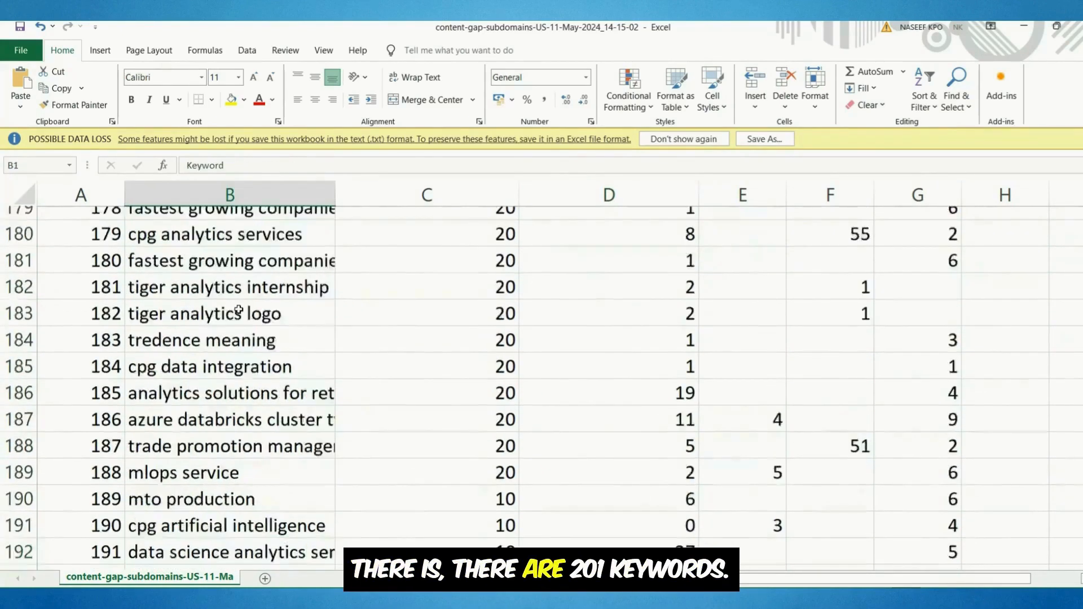
left_click(271, 247)
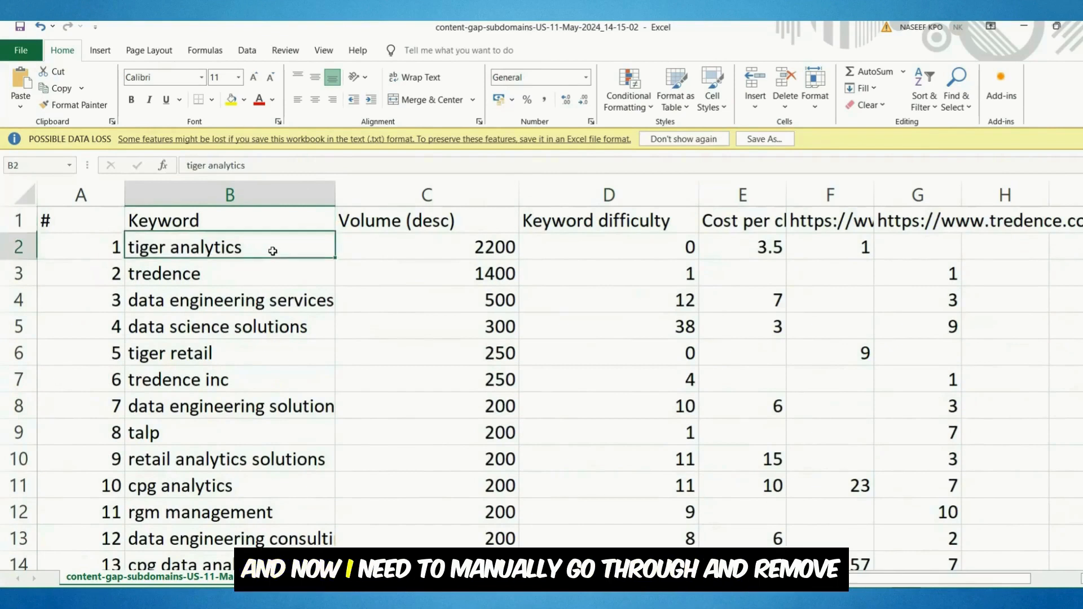
left_click(19, 248)
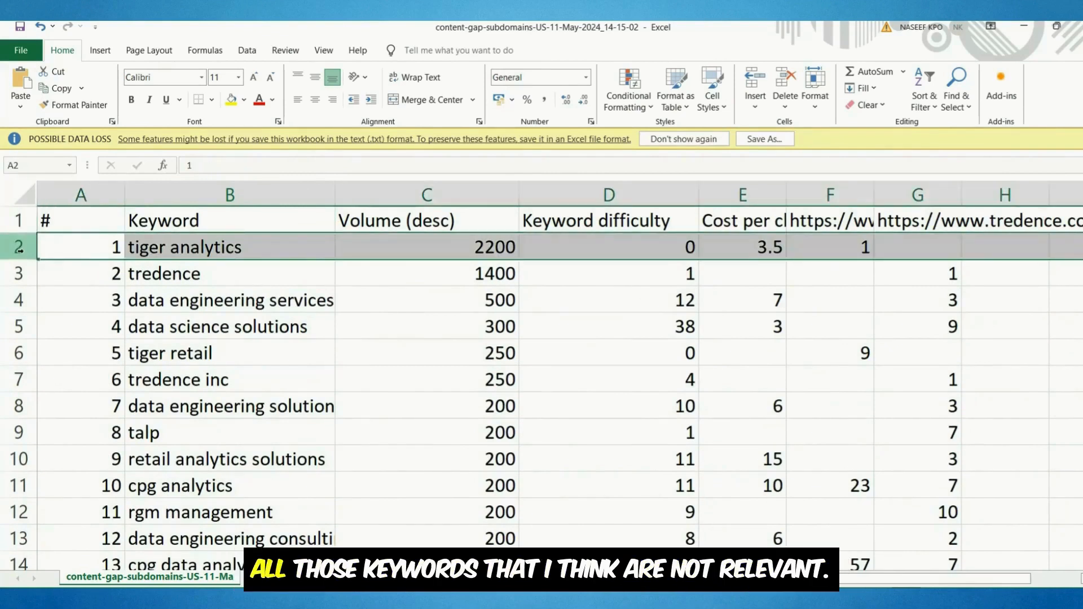
left_click(19, 273)
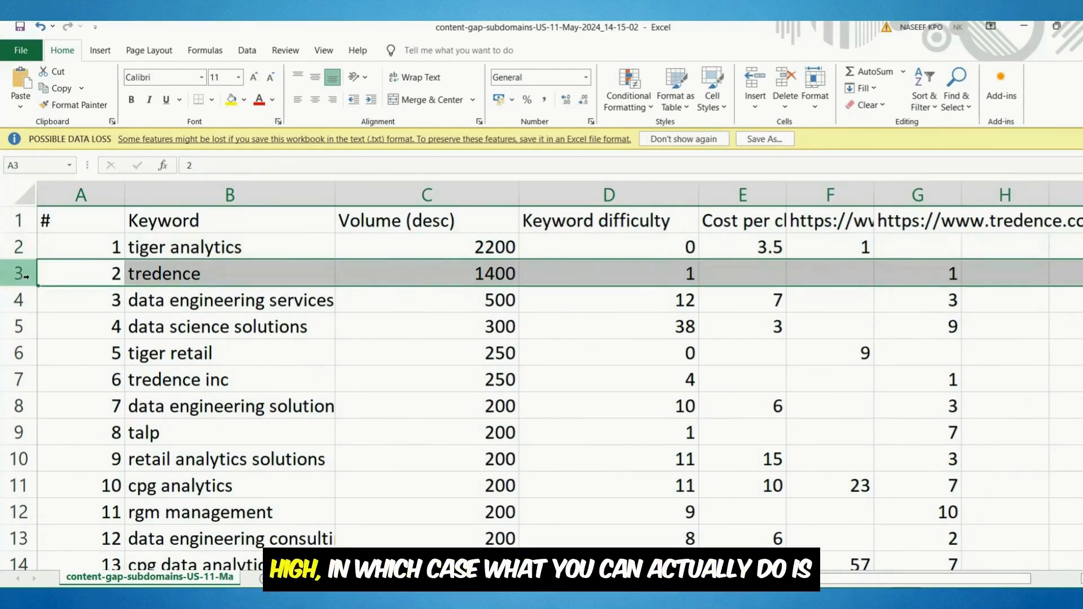
left_click(640, 190)
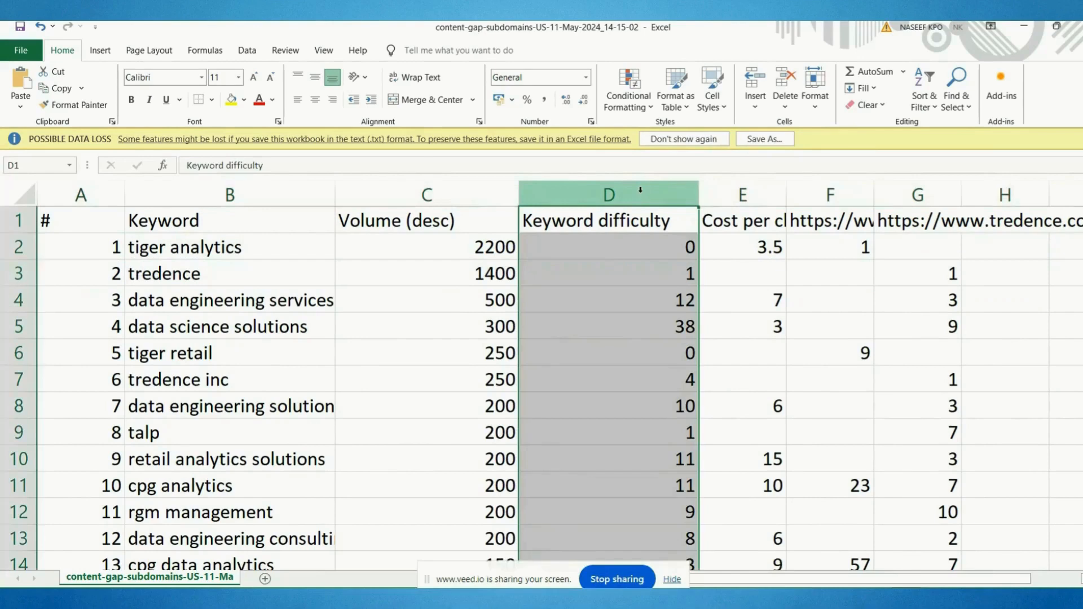
left_click(101, 52)
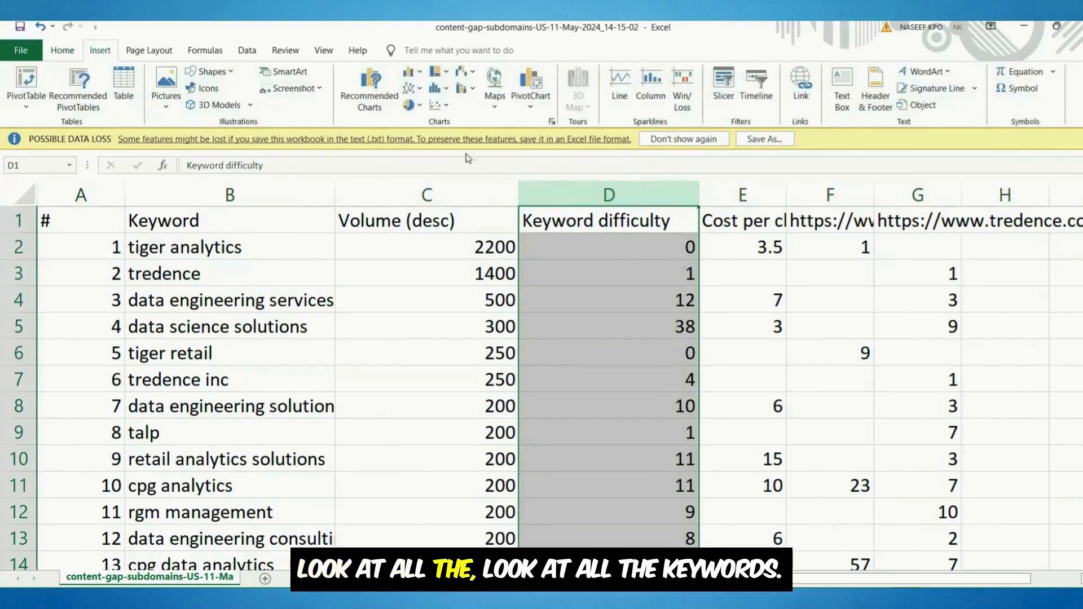
left_click(247, 50)
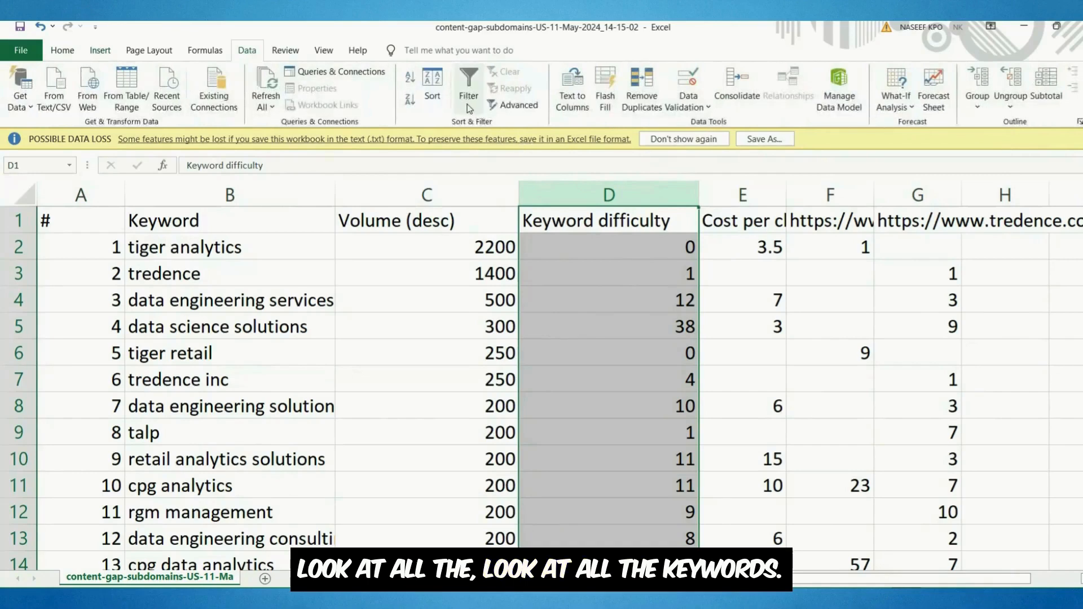
left_click(432, 91)
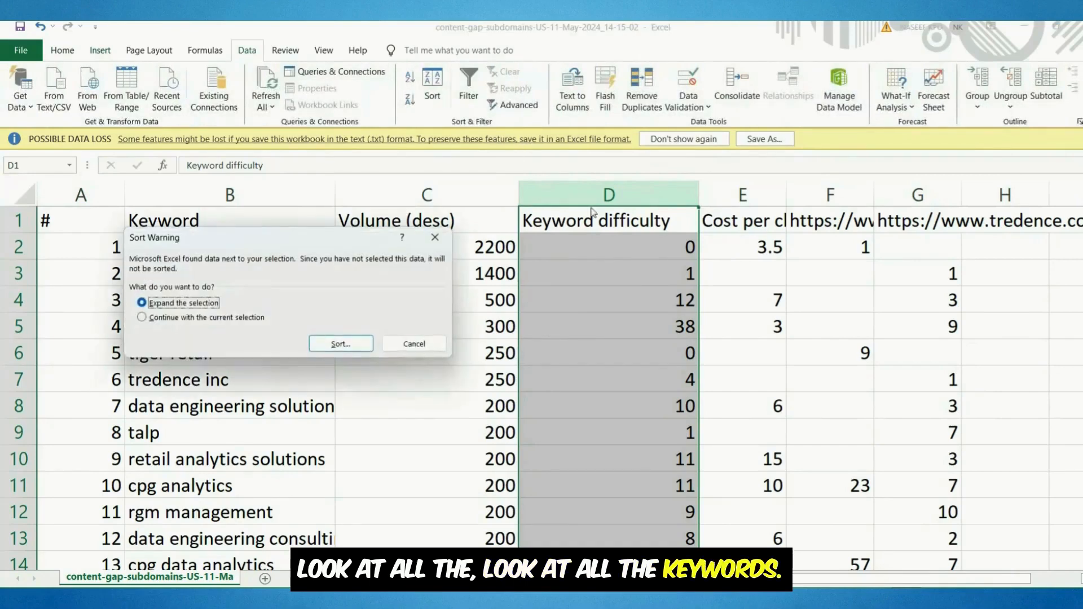
left_click(340, 344)
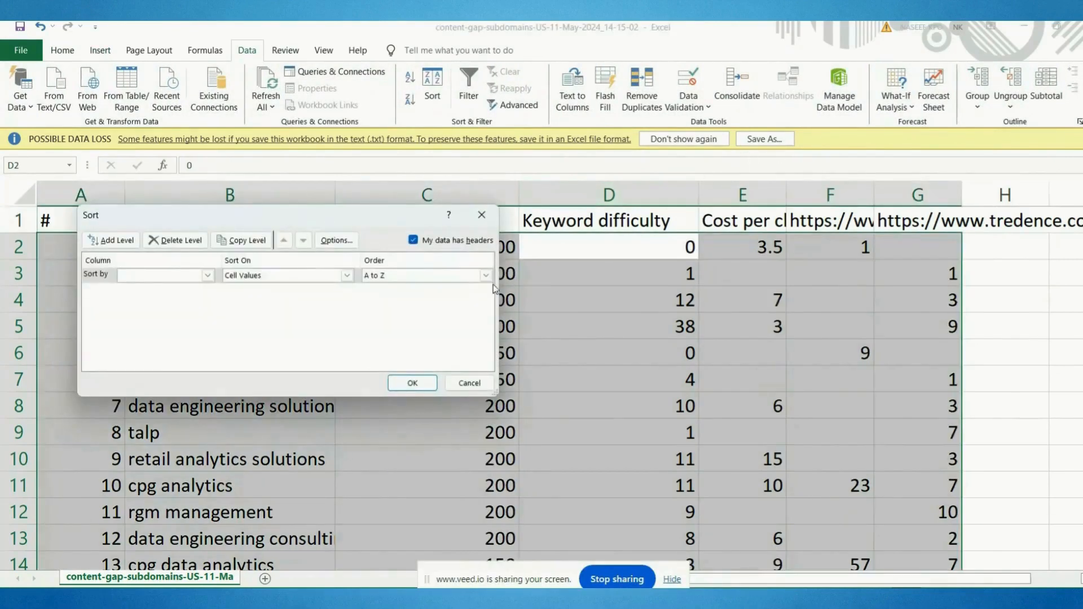
left_click(469, 384)
left_click(631, 271)
Step: Add a filter to the Keyword difficulty column and open its value list with all values included
left_click(625, 185)
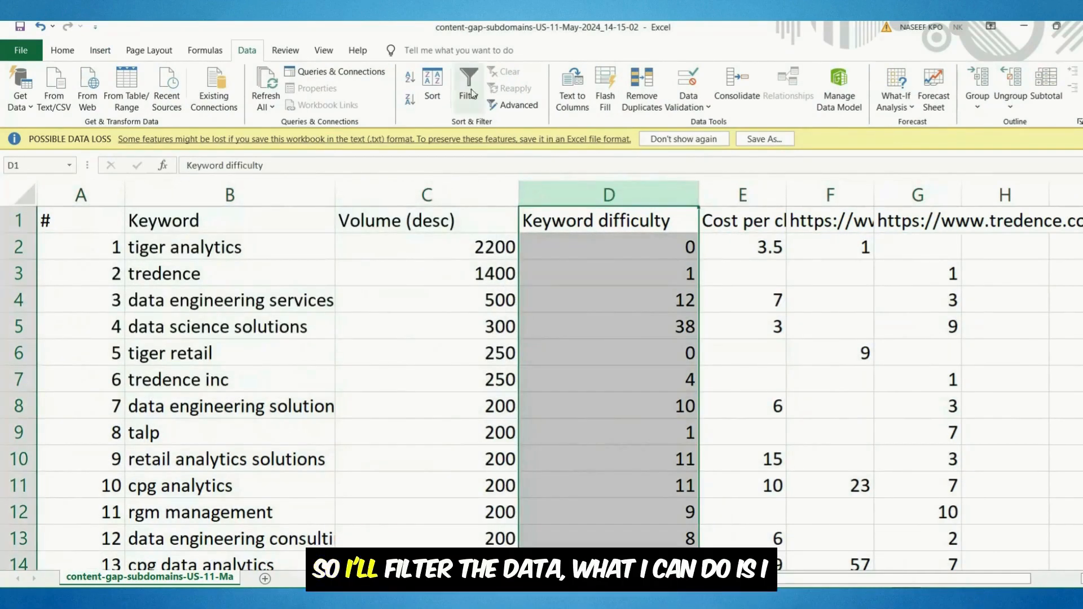
left_click(468, 90)
left_click(692, 226)
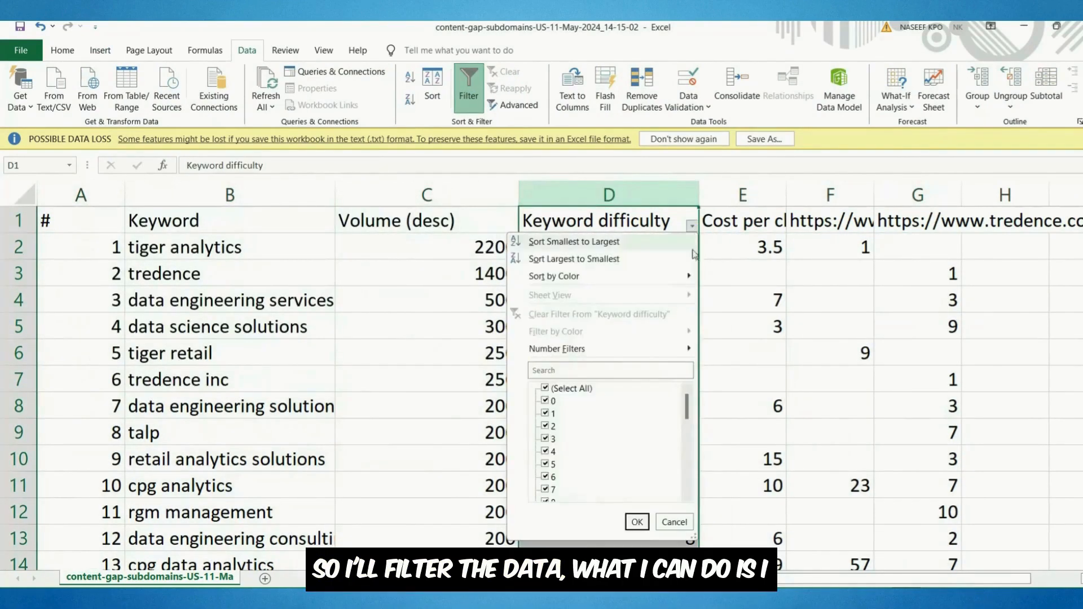
left_click(571, 390)
scroll(599, 451, "down", 4)
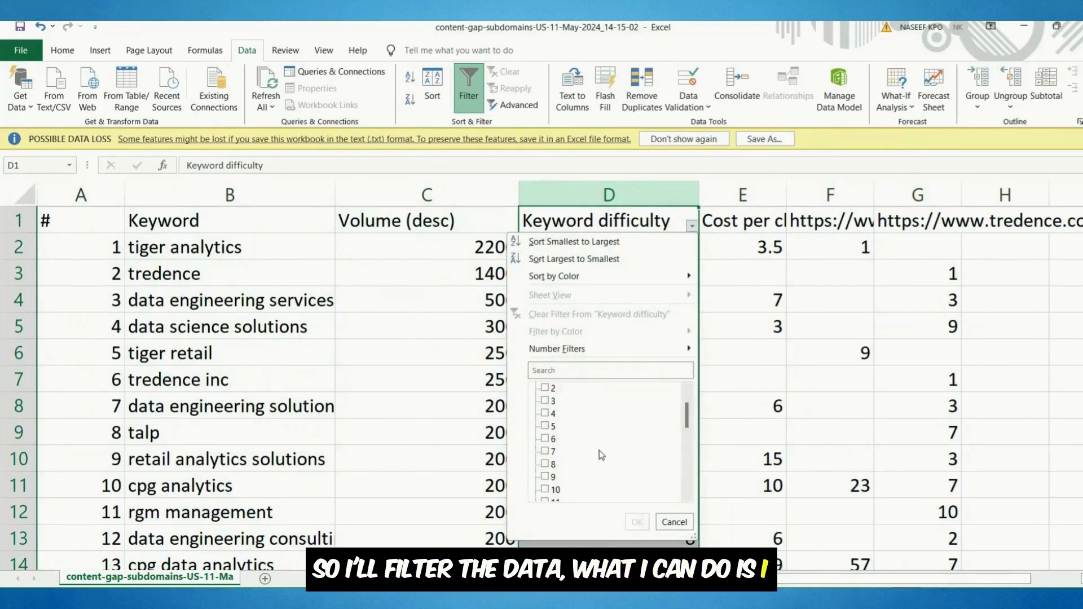
scroll(590, 434, "up", 4)
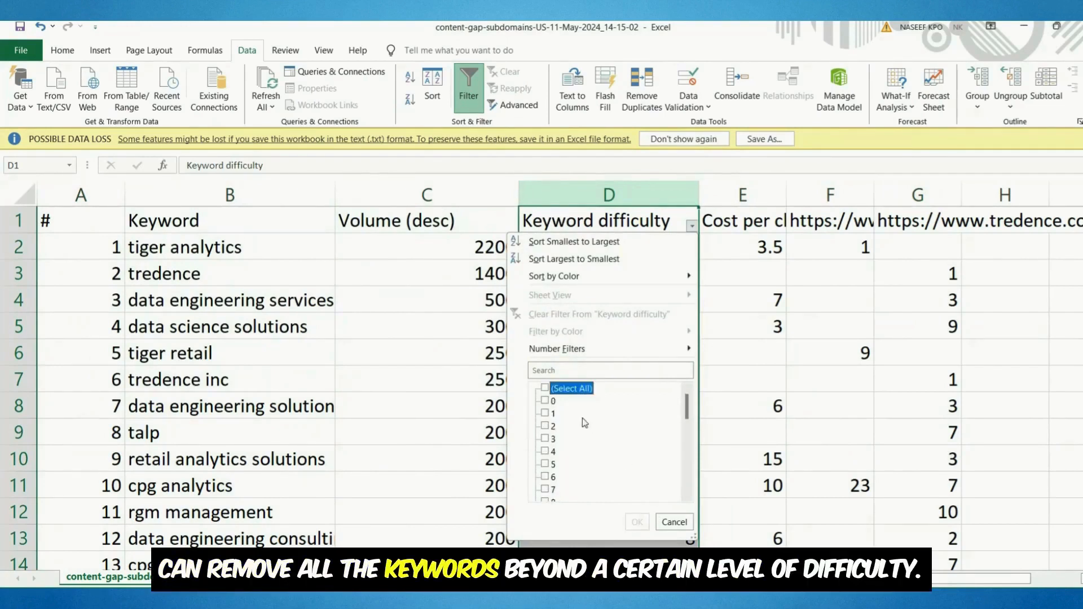
left_click(571, 388)
scroll(604, 446, "down", 4)
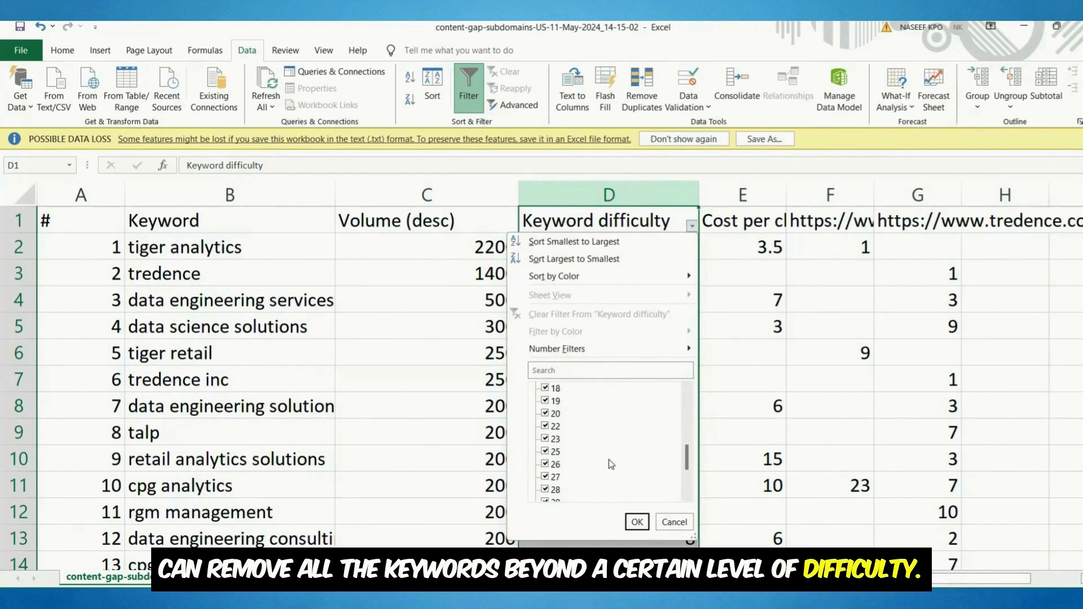
scroll(567, 464, "down", 2)
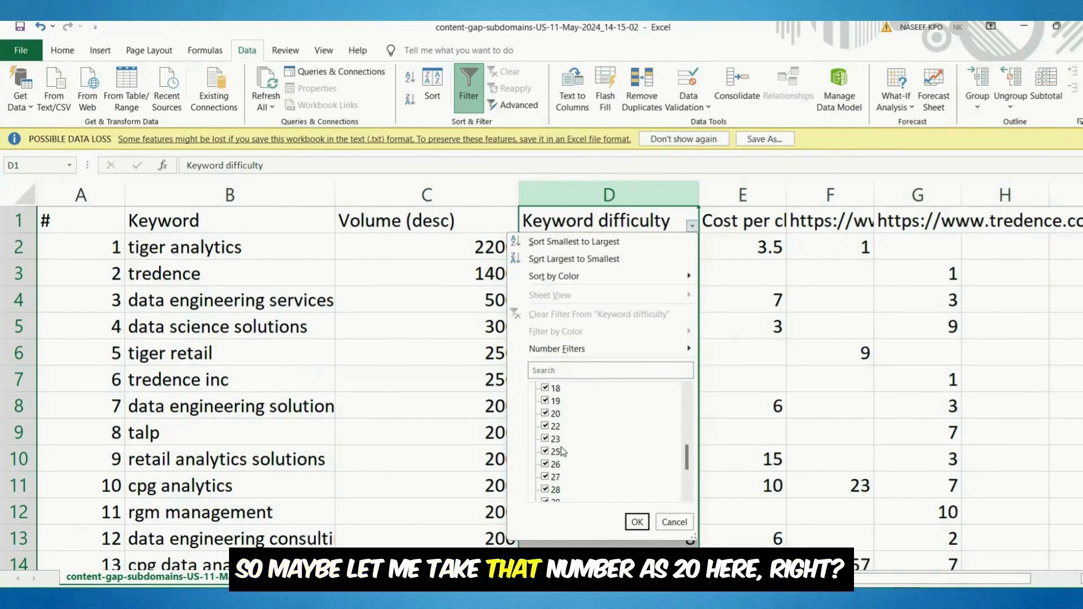
Step: Exclude every keyword difficulty value above 20, from 22 through 73, and apply the filter
left_click(552, 439)
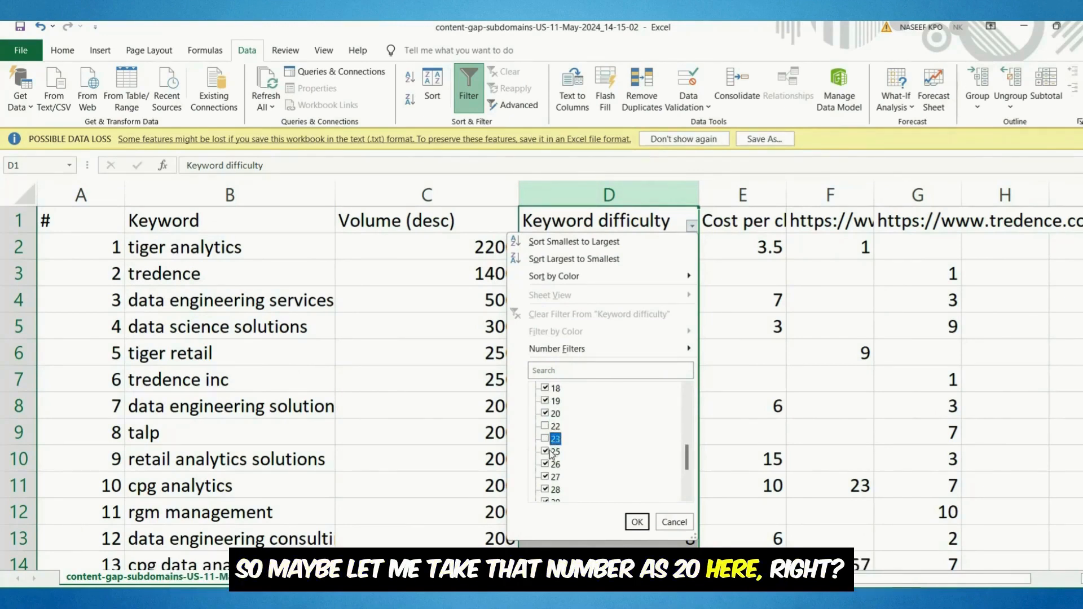
left_click(553, 452)
left_click(555, 465)
left_click(555, 477)
scroll(562, 474, "down", 2)
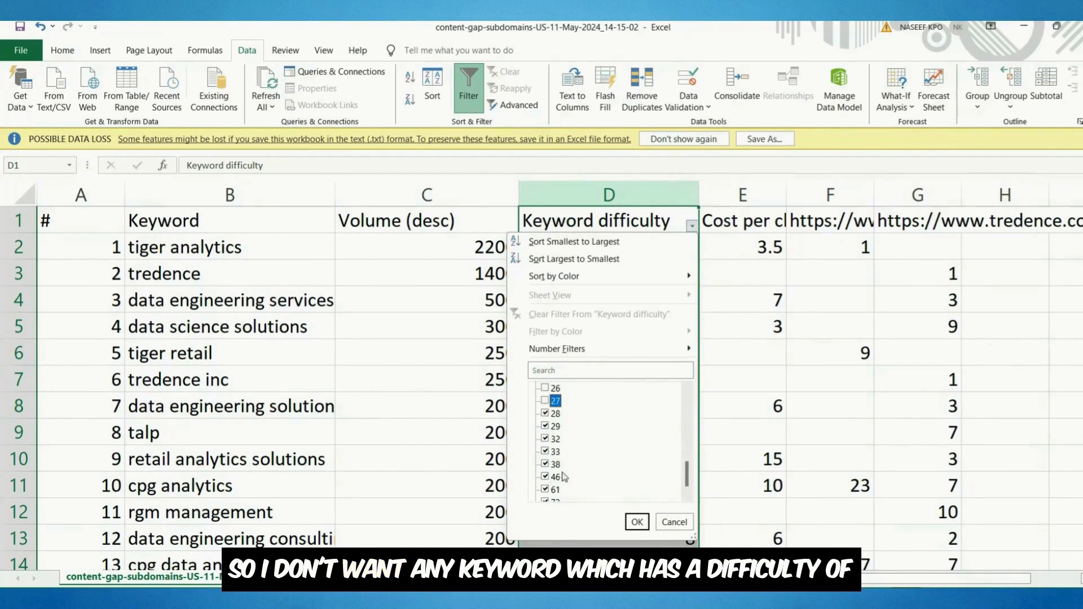
left_click(556, 426)
left_click(556, 439)
left_click(556, 451)
left_click(556, 464)
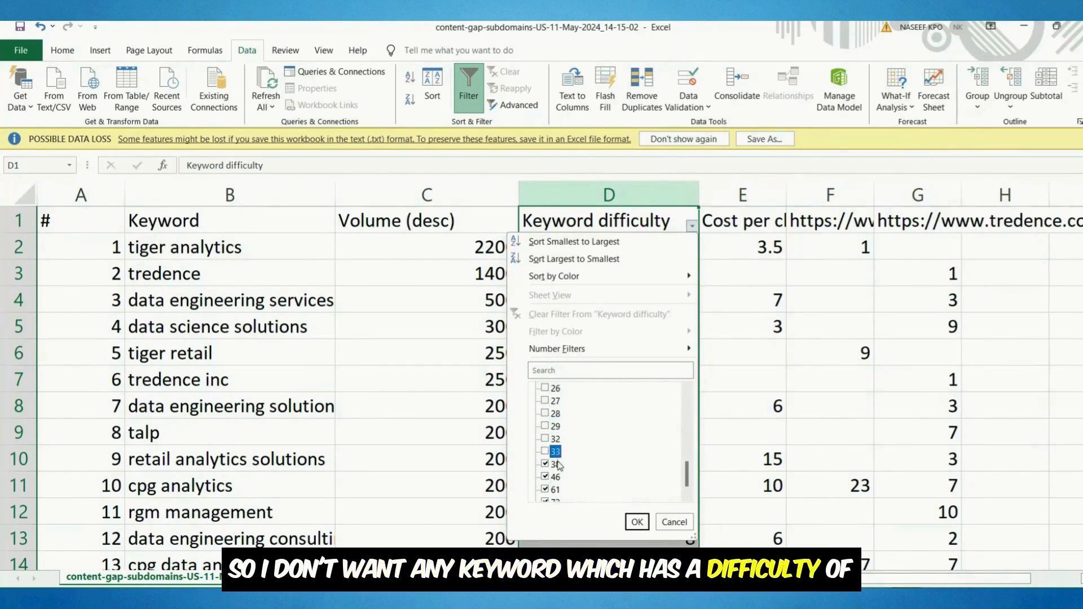
left_click(556, 477)
left_click(555, 489)
scroll(556, 491, "down", 1)
left_click(555, 491)
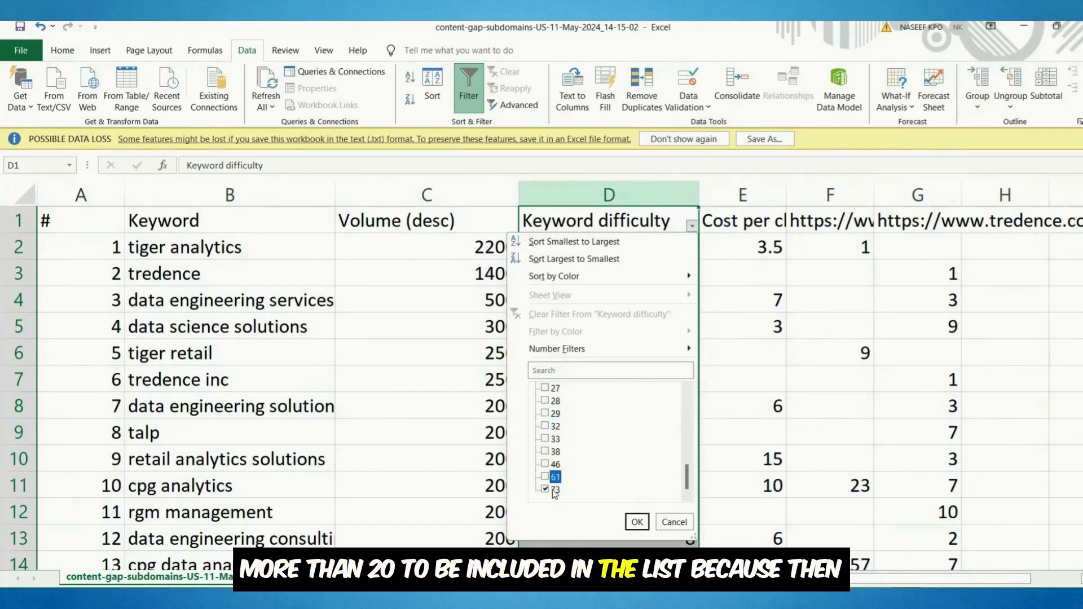
left_click(637, 522)
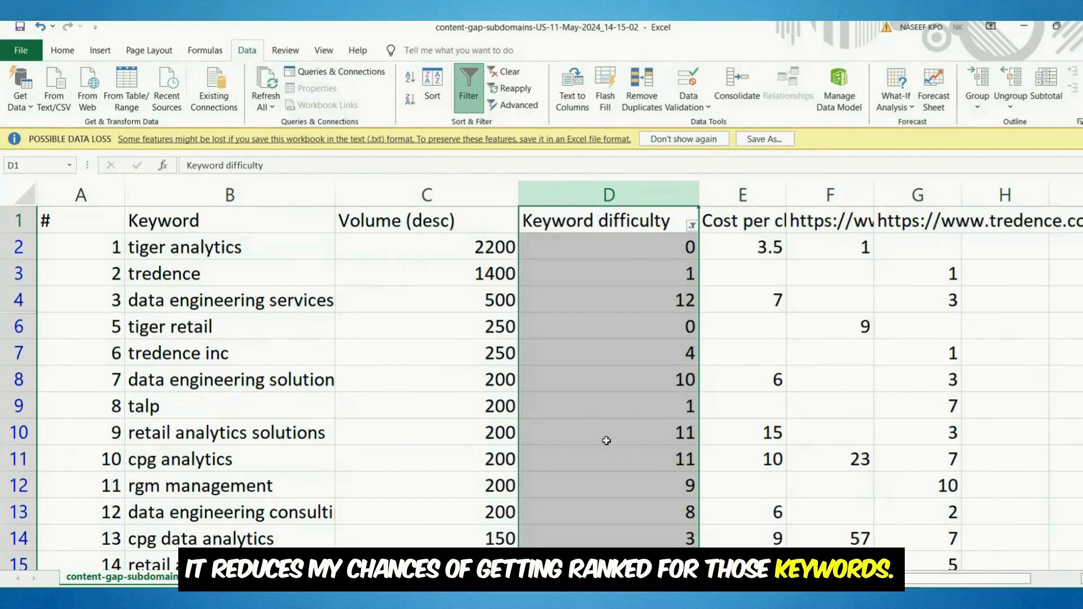
Step: Copy the whole filtered keyword table, headers included, and paste it into a new sheet
scroll(538, 375, "down", 20)
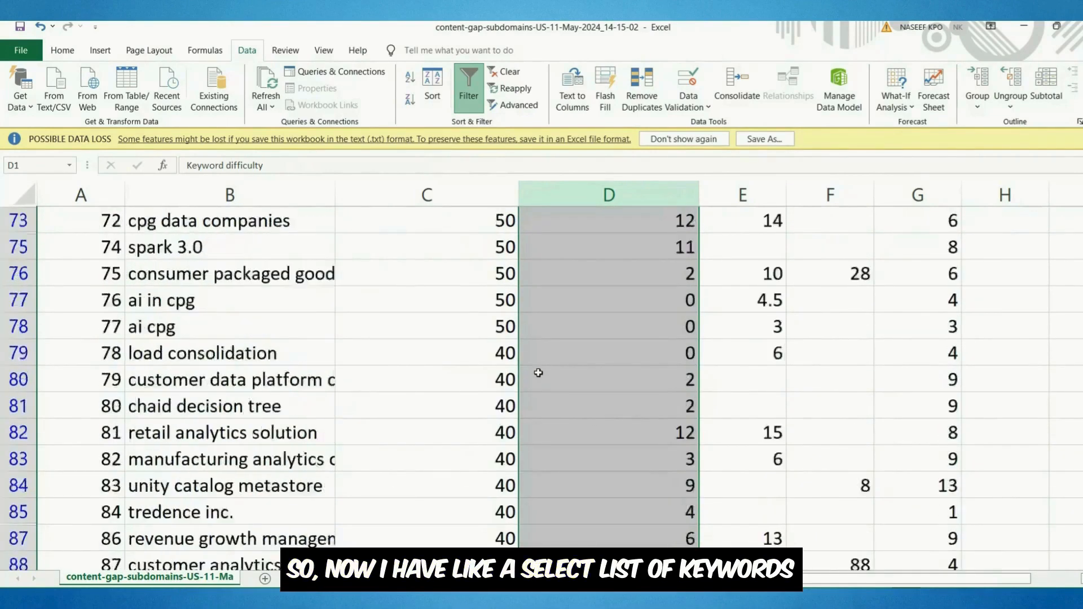
scroll(539, 373, "up", 2)
scroll(286, 383, "up", 11)
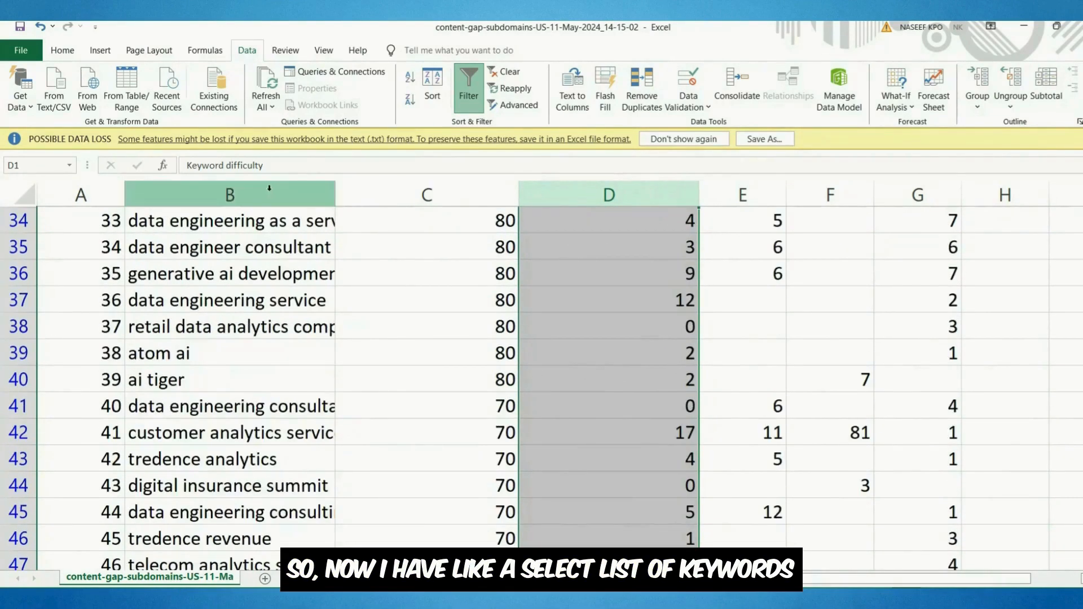
left_click(269, 193)
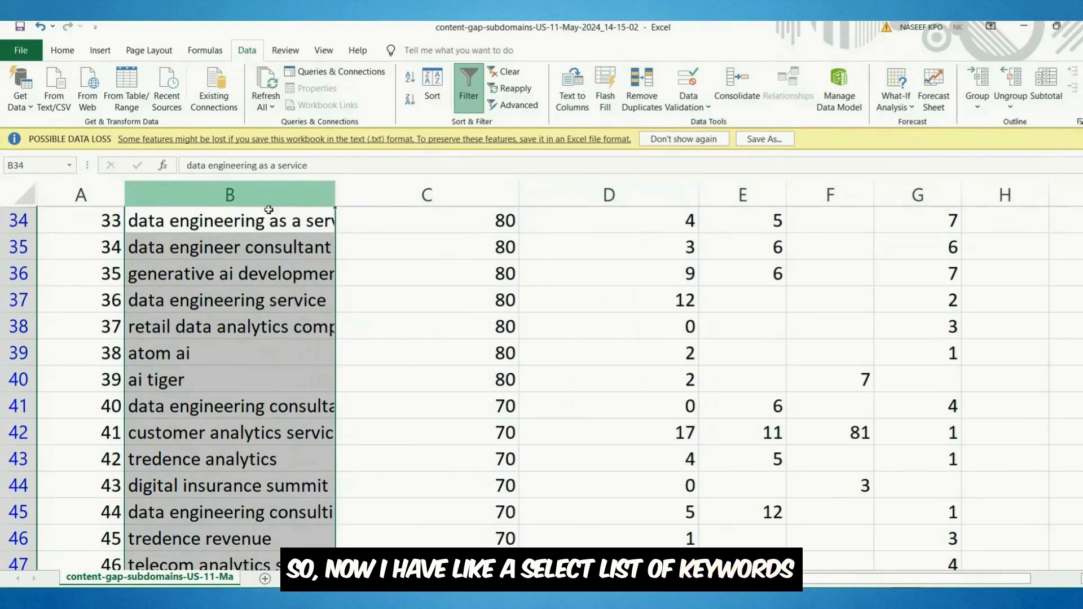
scroll(286, 273, "up", 11)
left_click(227, 258)
key("ctrl+a")
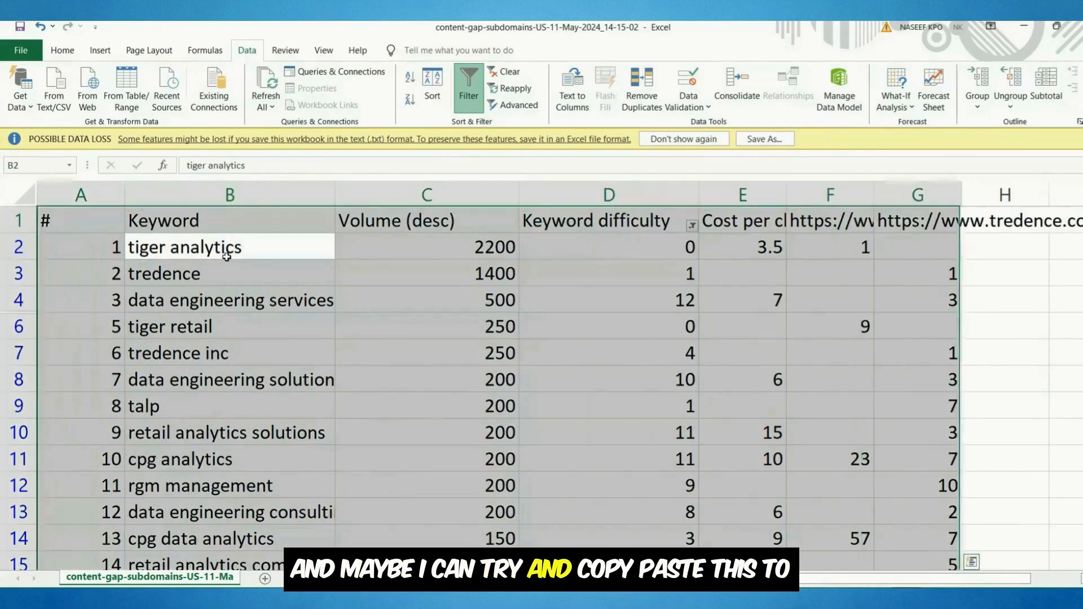
key("ctrl+c")
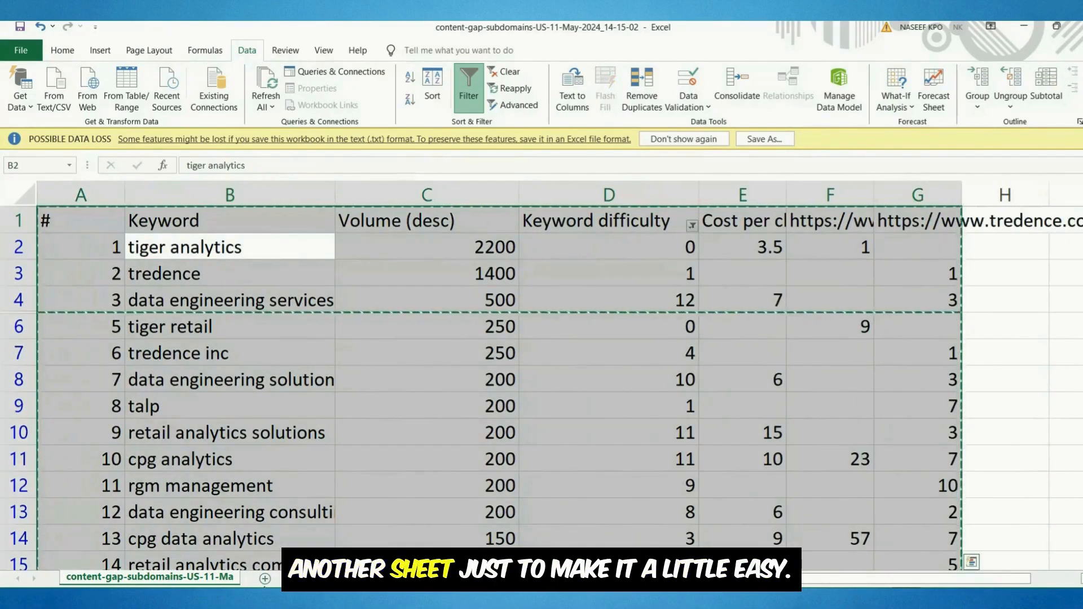
left_click(266, 578)
key("ctrl+v")
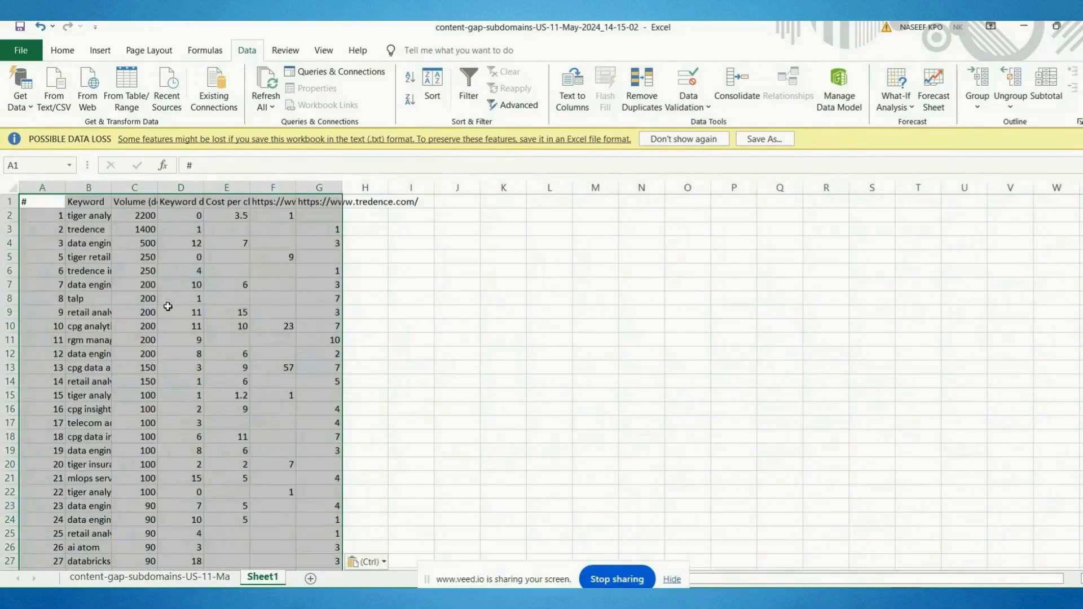
Step: Check the last keyword row on the new sheet and widen the Keyword column to show the full keywords
left_click(103, 314)
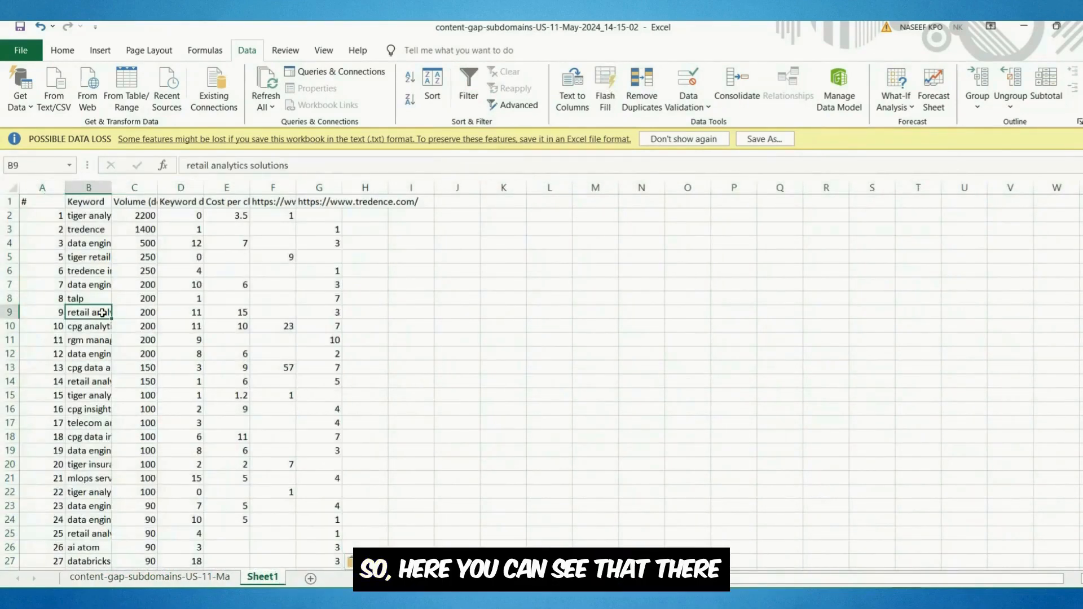
key("ctrl+Down")
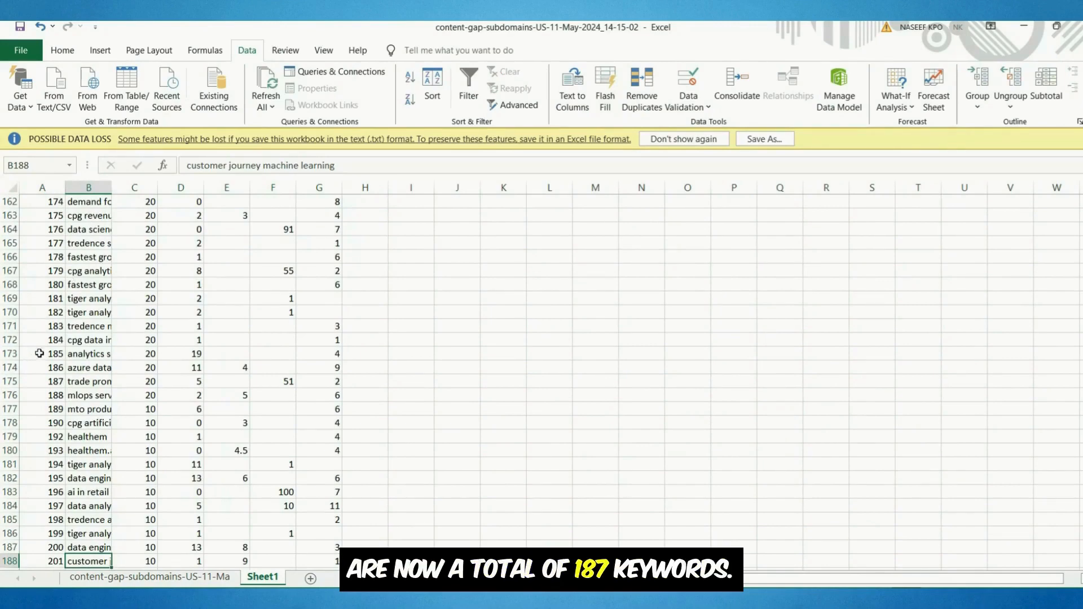
scroll(39, 353, "up", 20)
left_click_drag(107, 188, 252, 188)
scroll(214, 241, "up", 3)
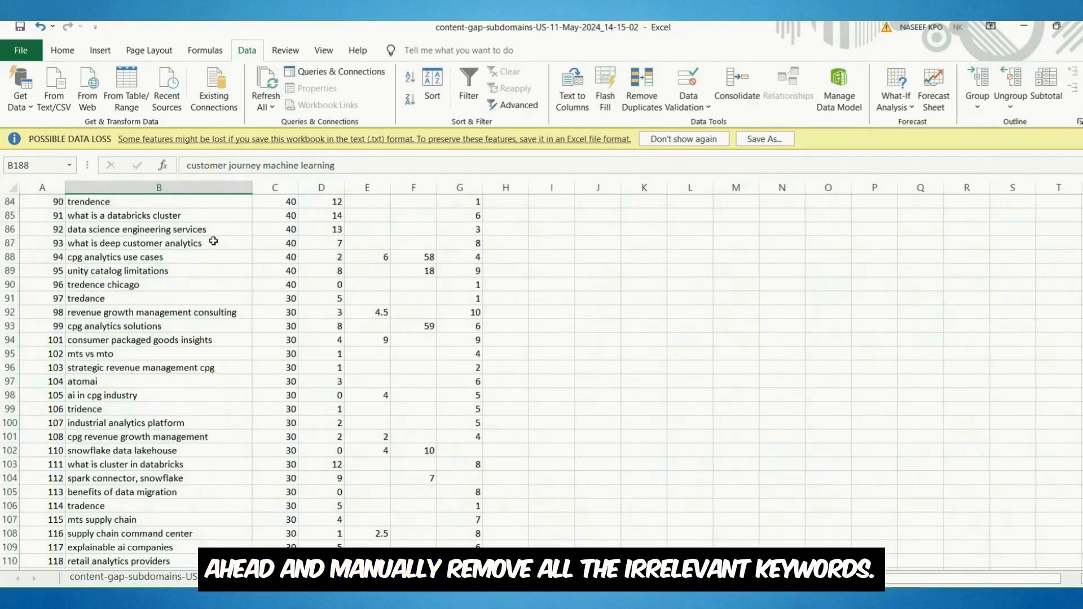
scroll(213, 241, "up", 20)
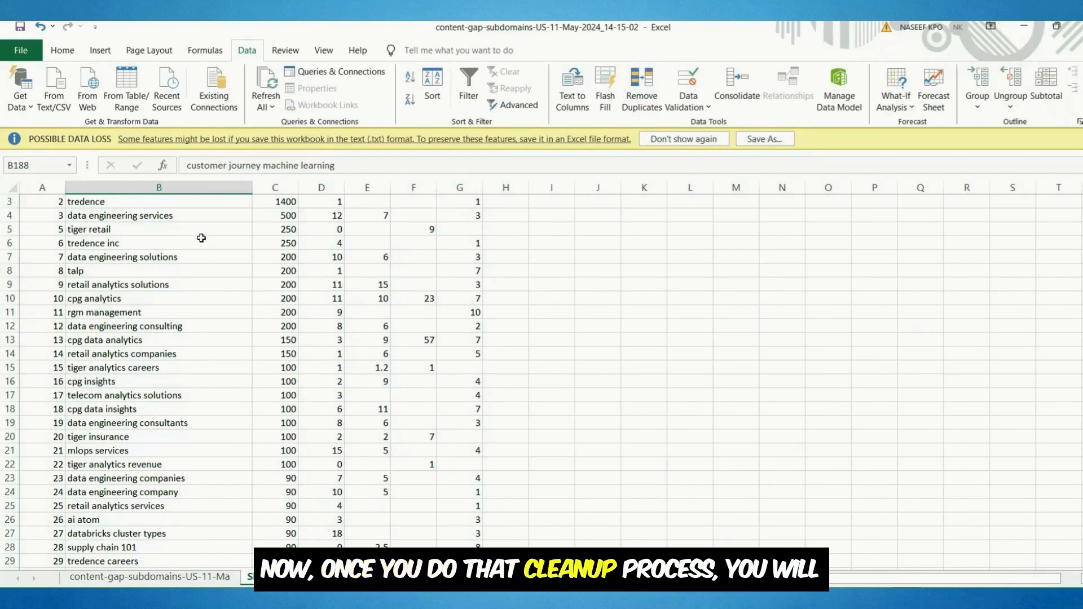
scroll(204, 243, "up", 1)
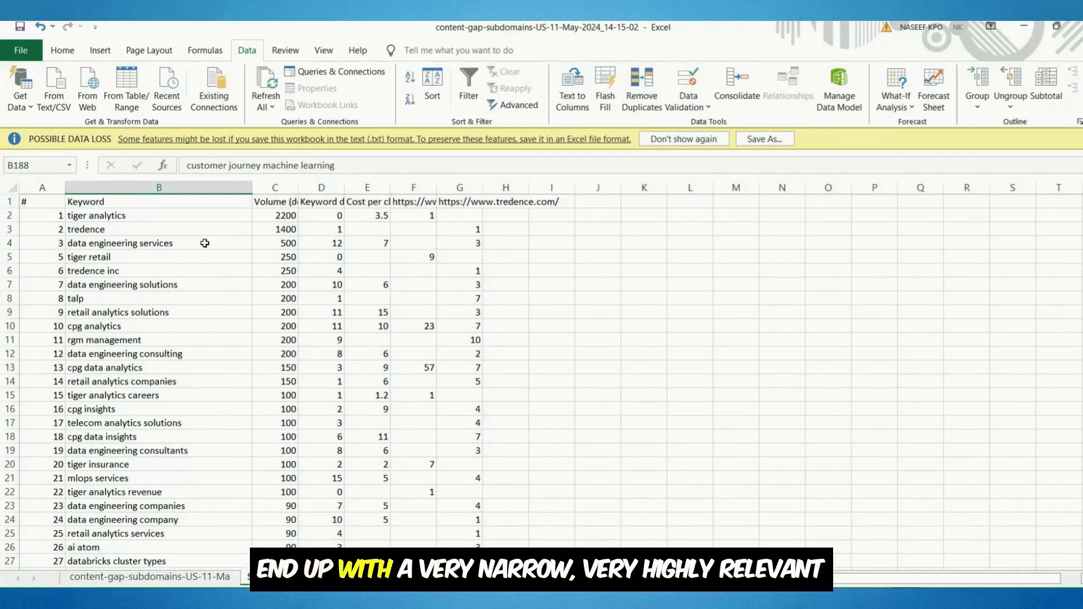